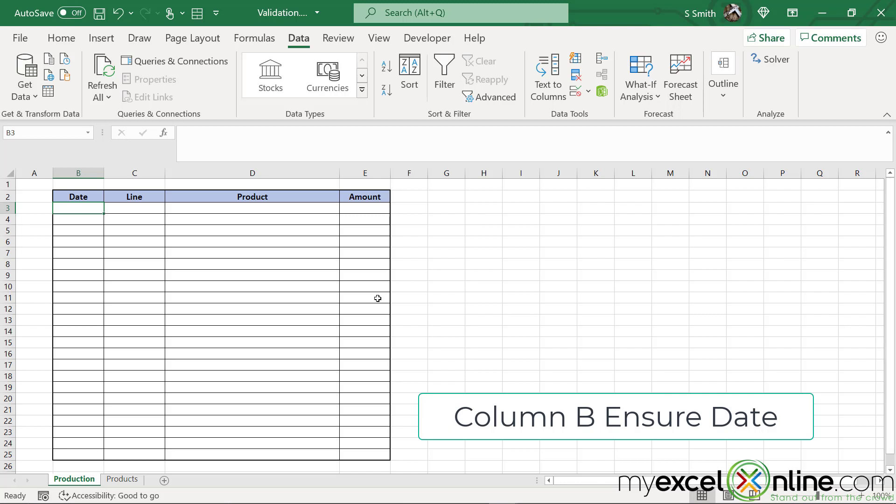
- Restrict B3:B25 to dates greater than or equal to =TODAY()
drag(63, 210, 74, 455)
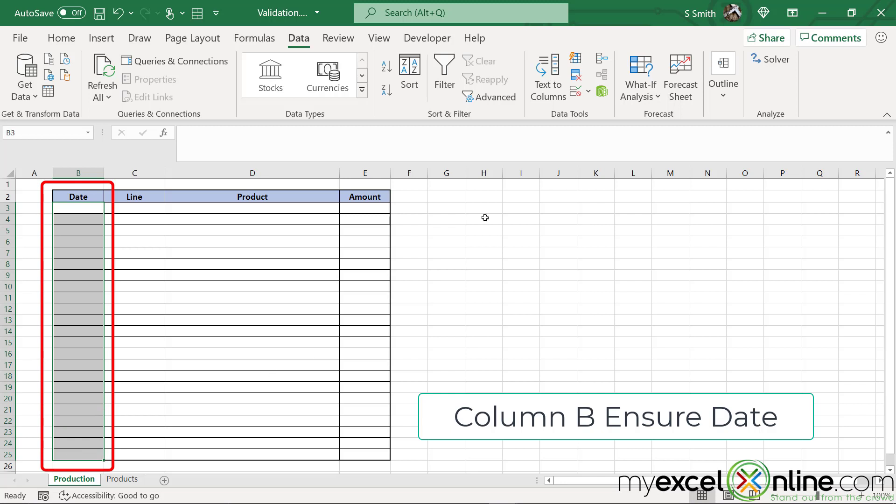
click(591, 93)
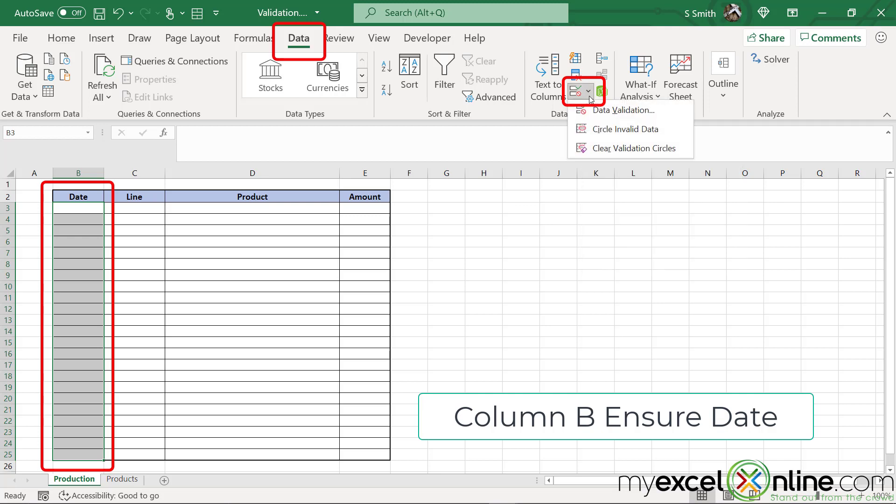
click(622, 111)
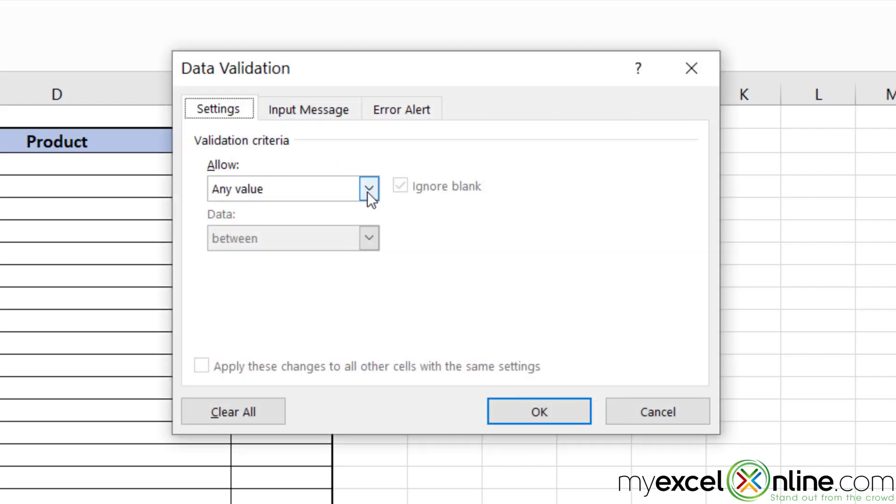
click(368, 192)
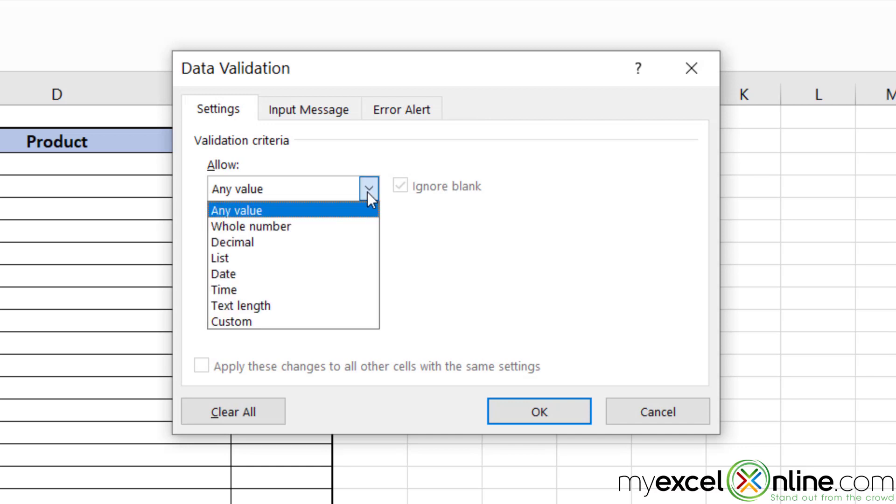
click(291, 273)
key(Tab)
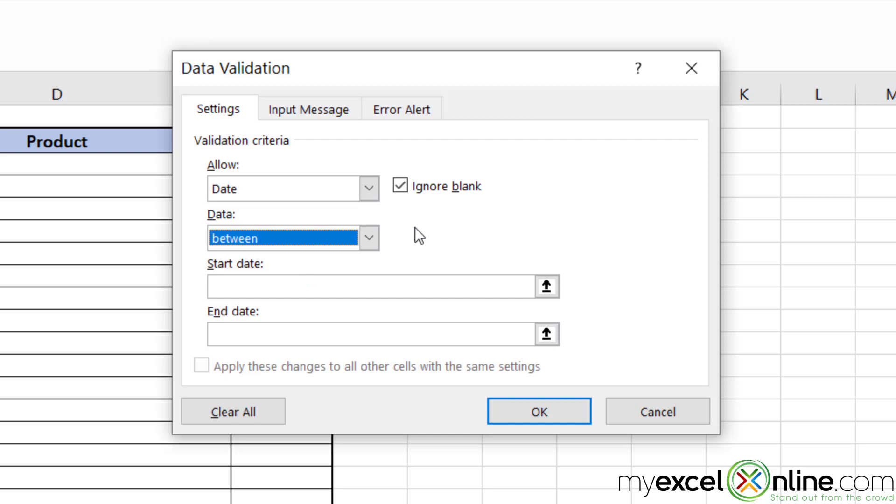
click(367, 239)
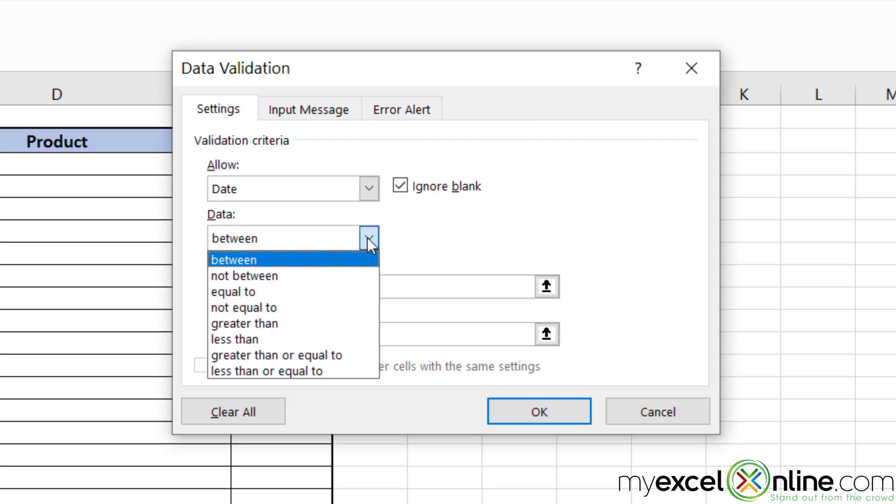
click(291, 355)
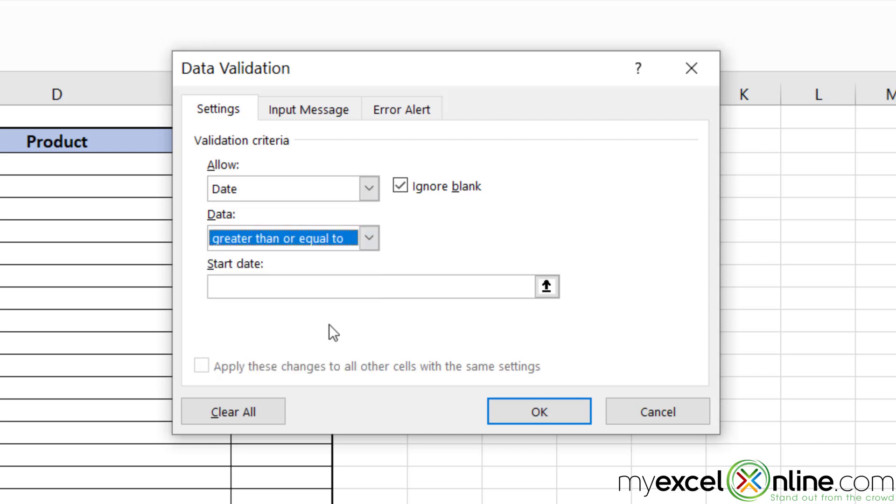
click(372, 285)
text(=)
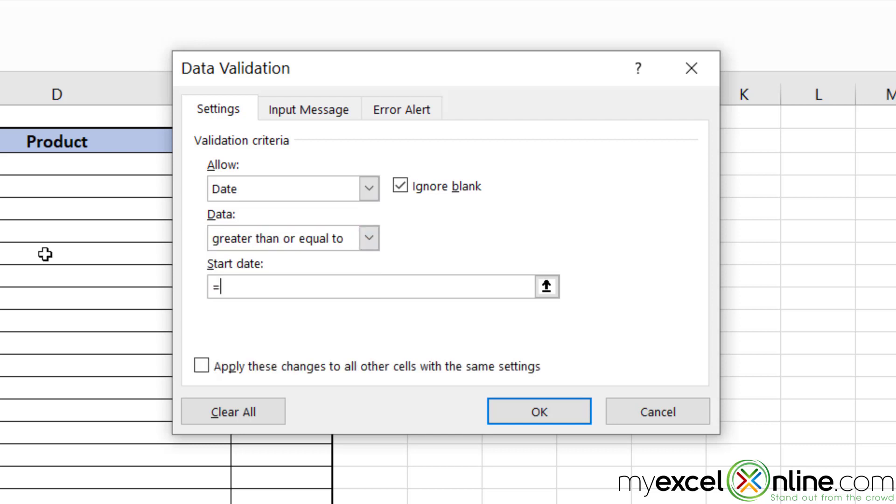
text(today()
text())
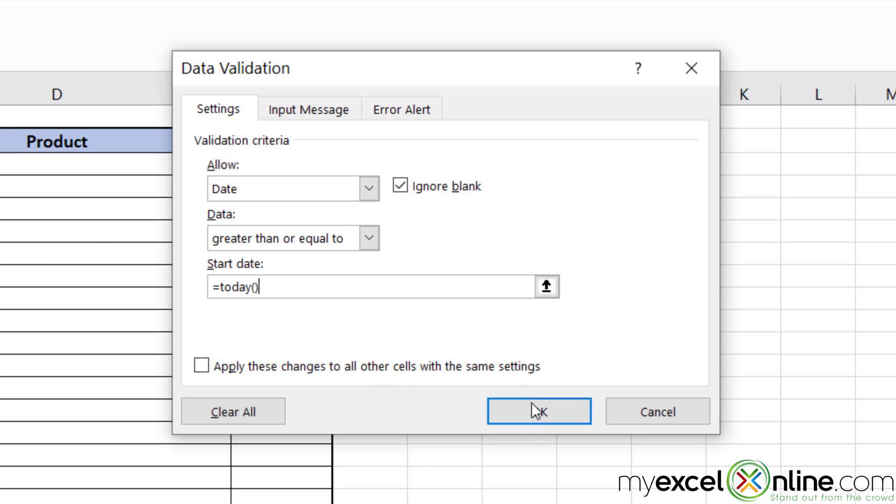
click(537, 411)
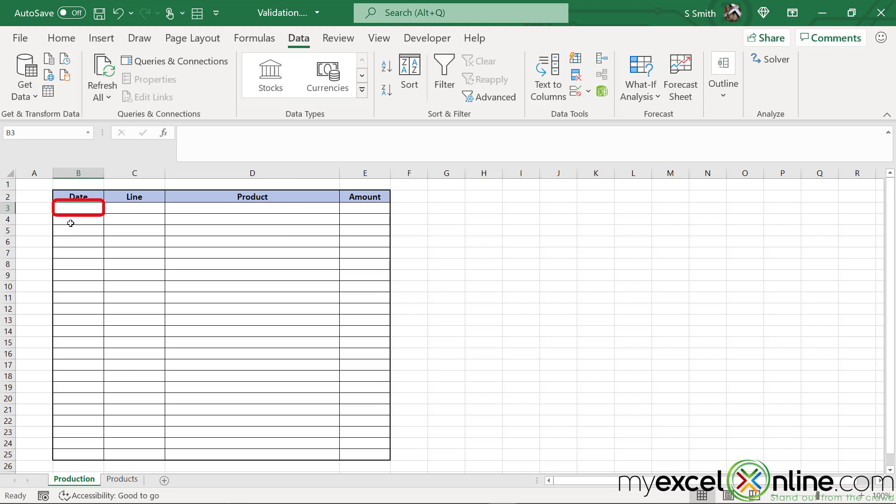
text(6/30)
- Enter 6/30 in B3, see 6/29 rejected, then enter 7/1/2021
key(Return)
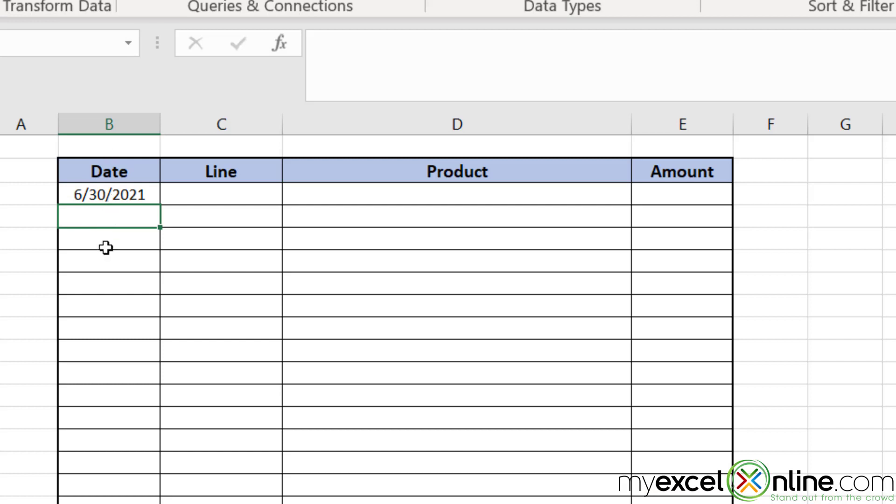
click(108, 196)
text(6/29)
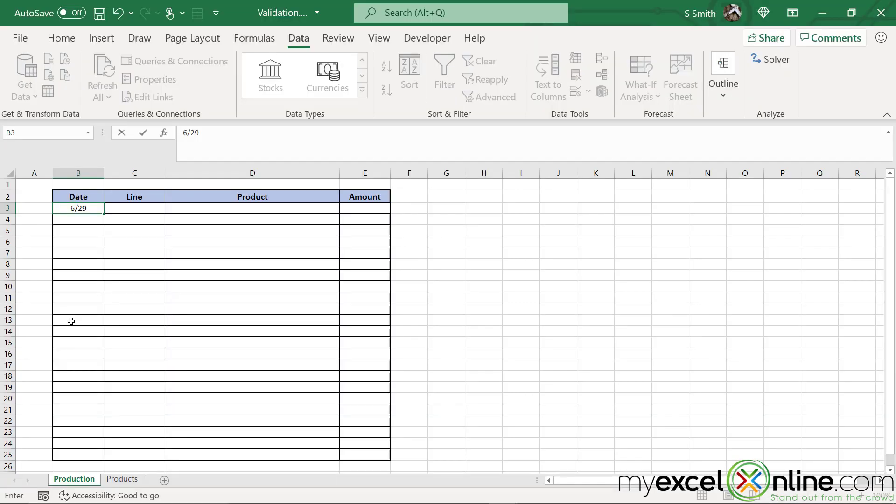
key(Return)
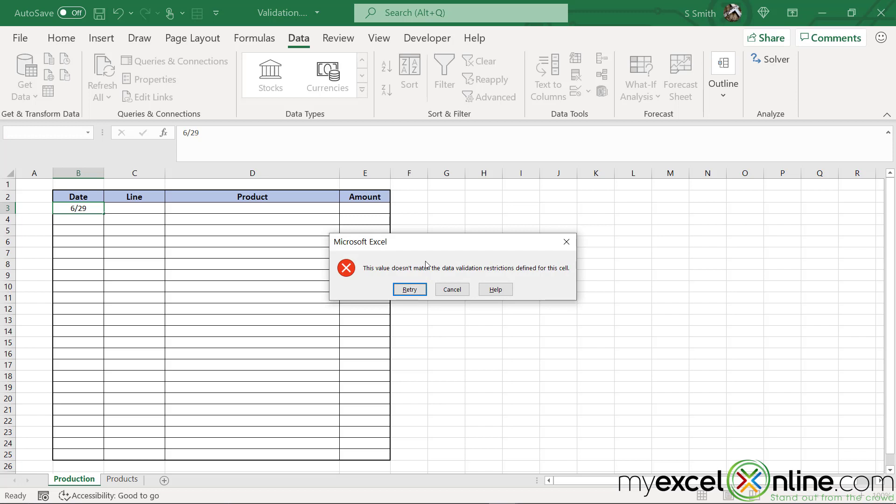
click(451, 289)
text(7)
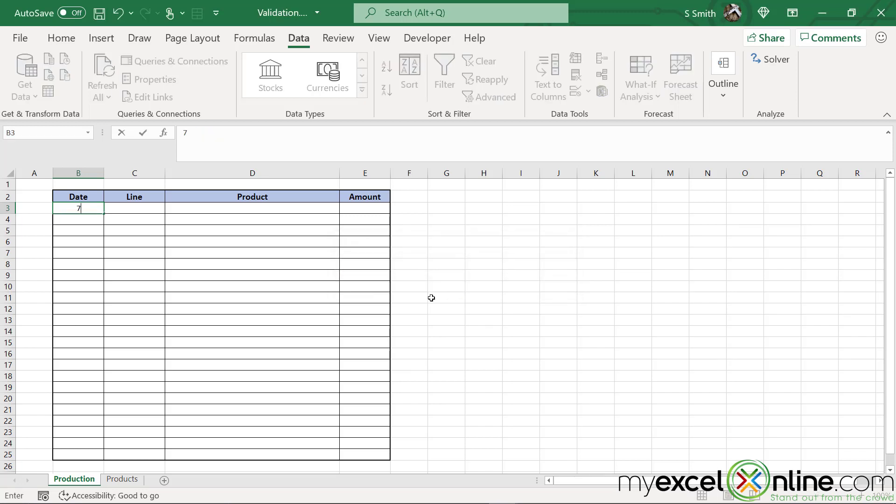
text(/1)
key(Return)
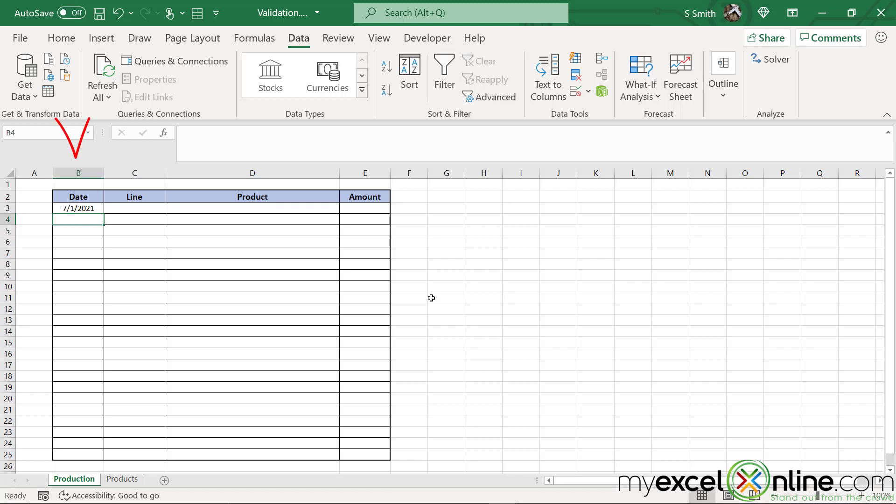
click(134, 207)
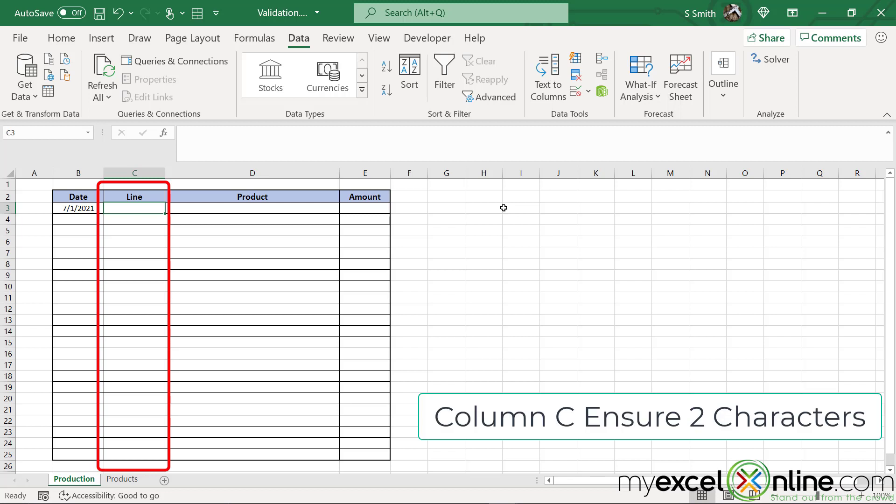
- Limit C3:C25 to text with a length equal to 2 characters
drag(115, 217, 116, 455)
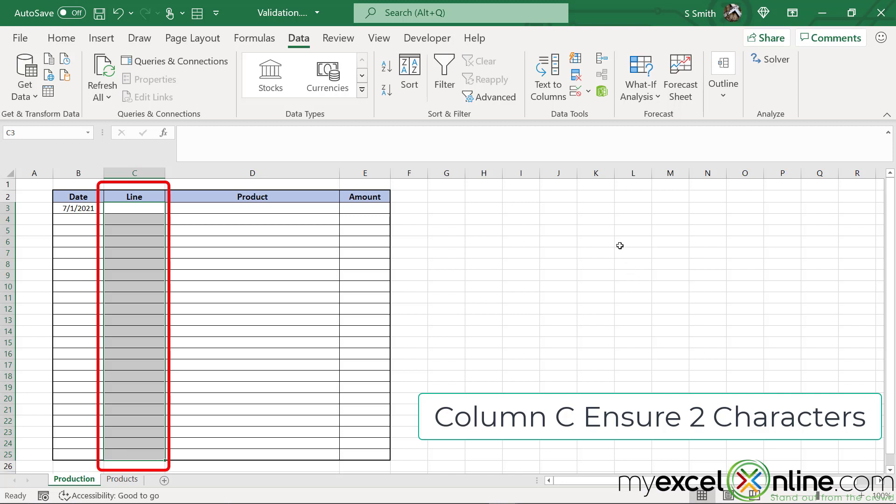
click(588, 92)
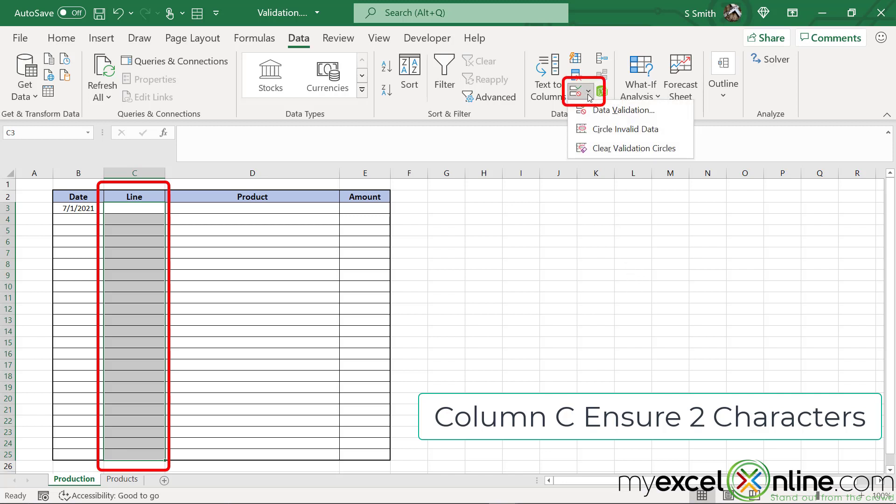
click(603, 114)
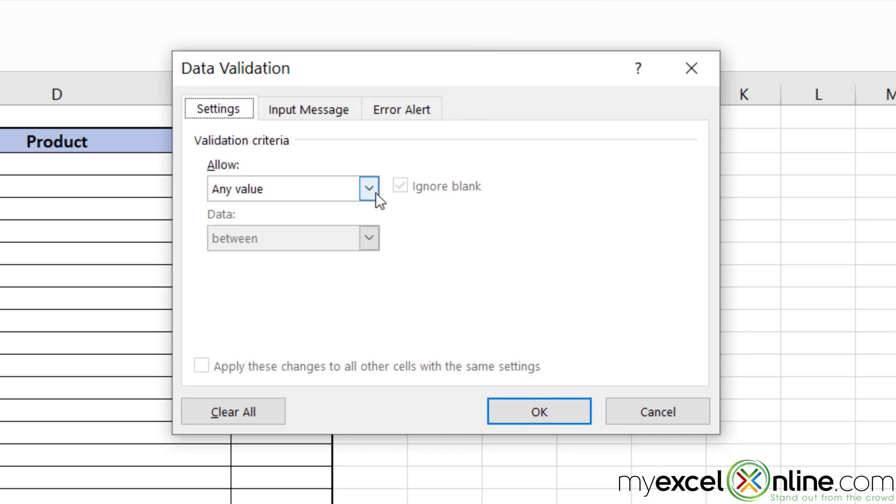
click(369, 189)
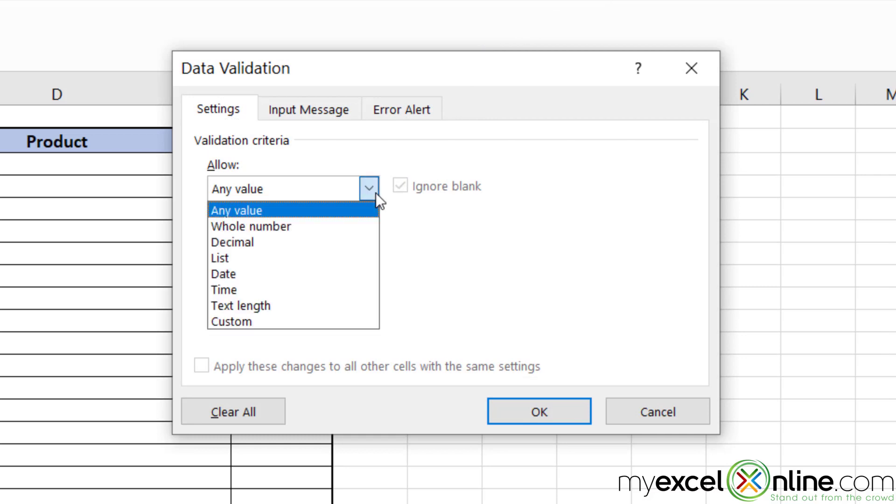
click(276, 306)
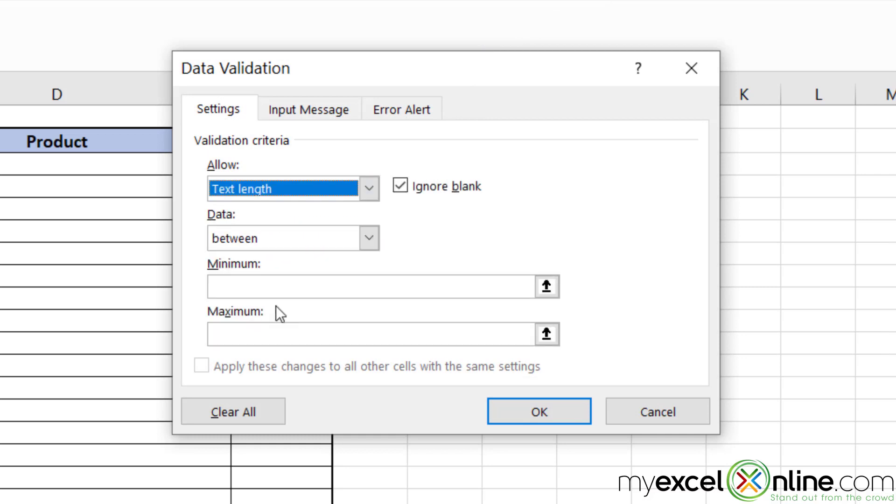
click(370, 239)
click(299, 295)
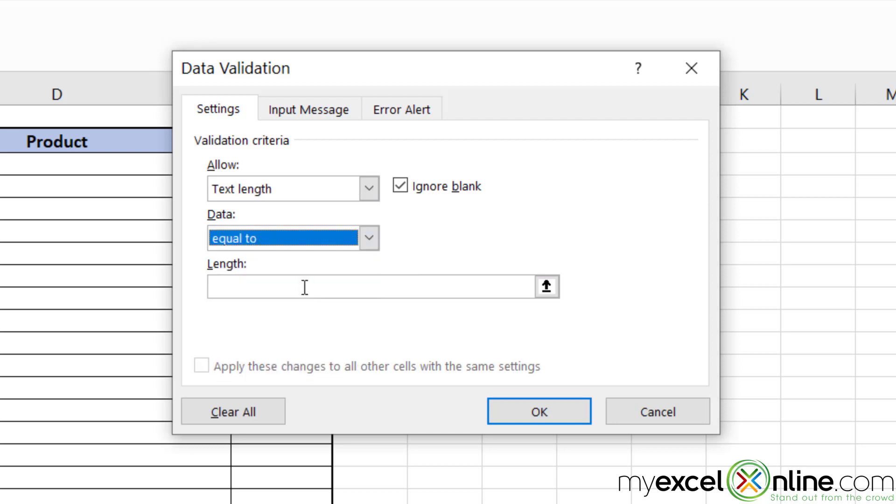
text(2)
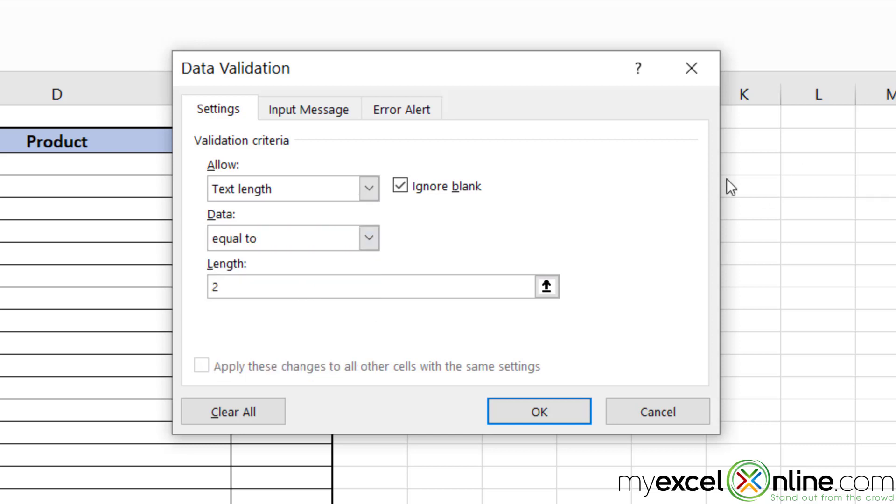
click(541, 417)
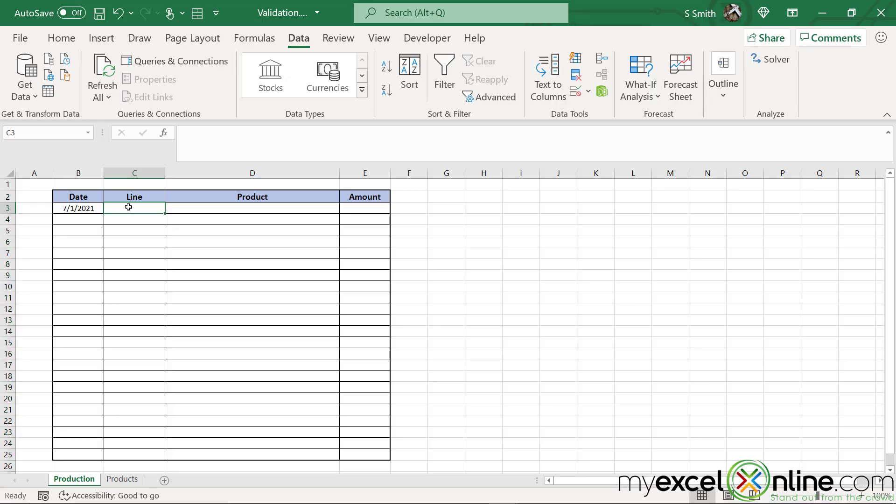
text(A1)
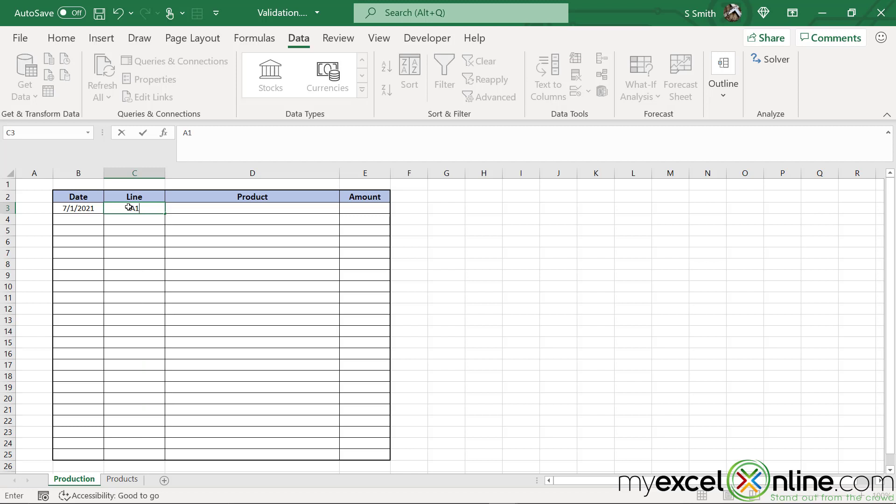
- Enter A1 in C3 and confirm that A11 and A are both rejected
key(Return)
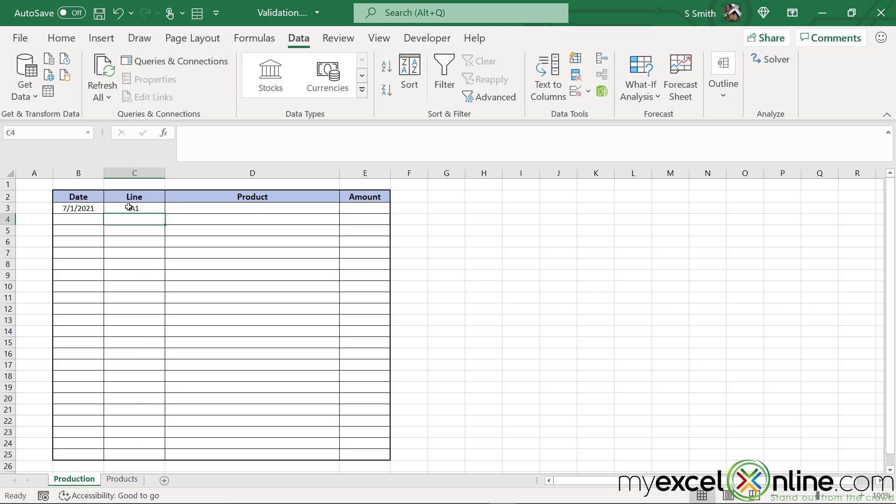
click(130, 208)
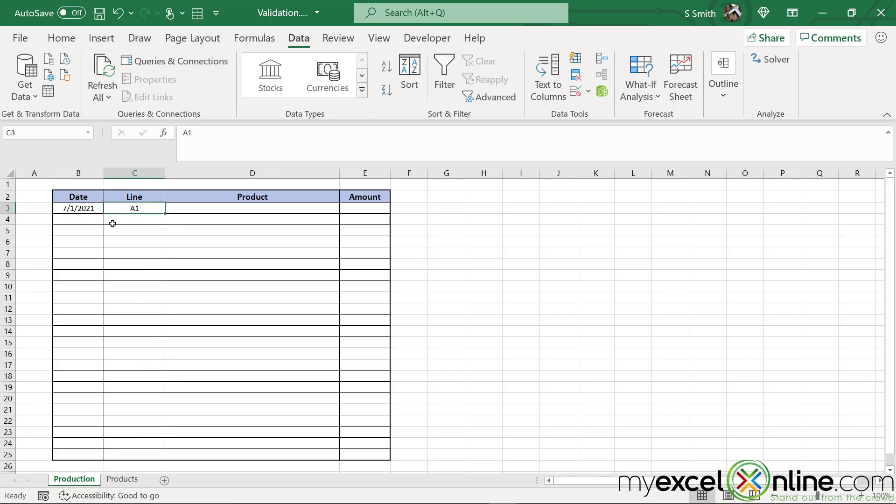
text(A11)
key(Return)
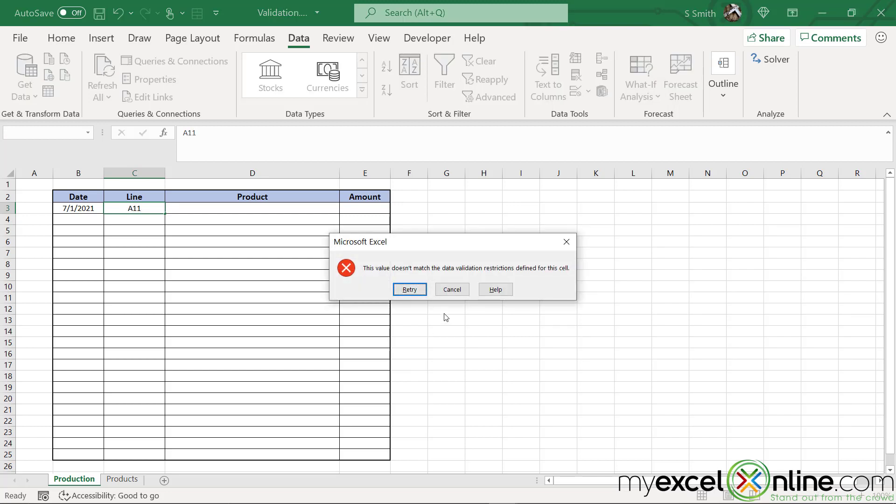
click(452, 292)
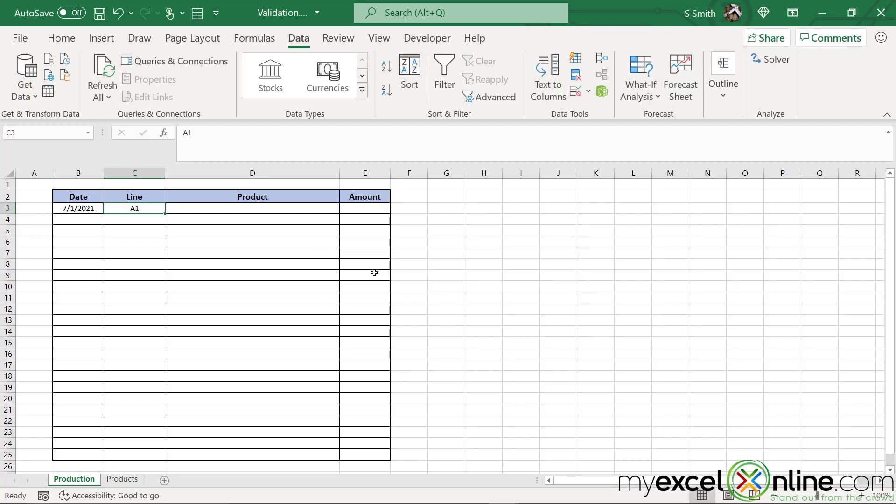
text(A)
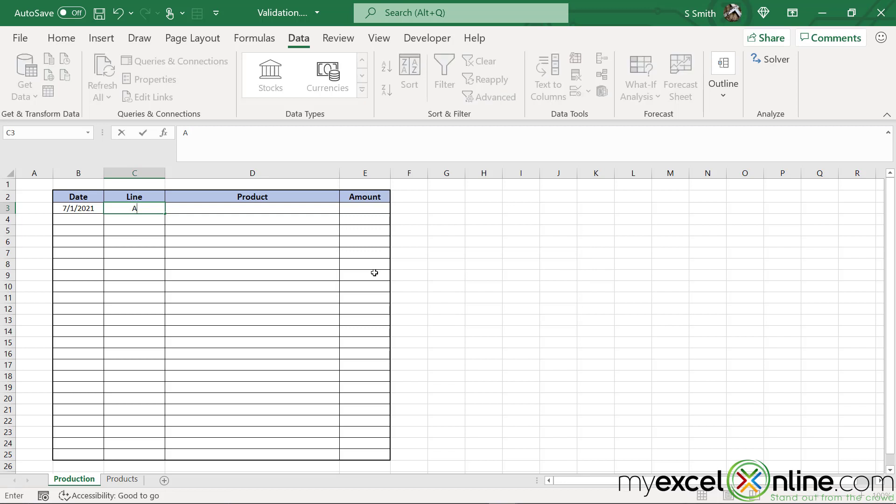
key(Return)
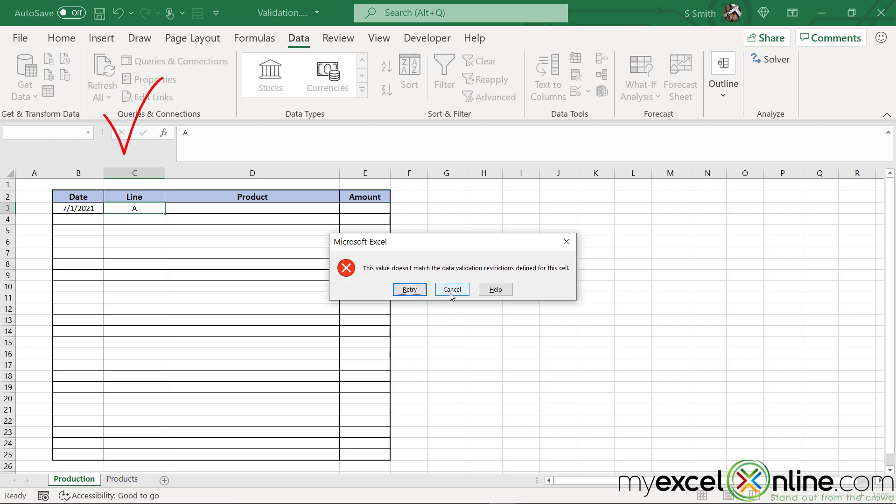
click(451, 289)
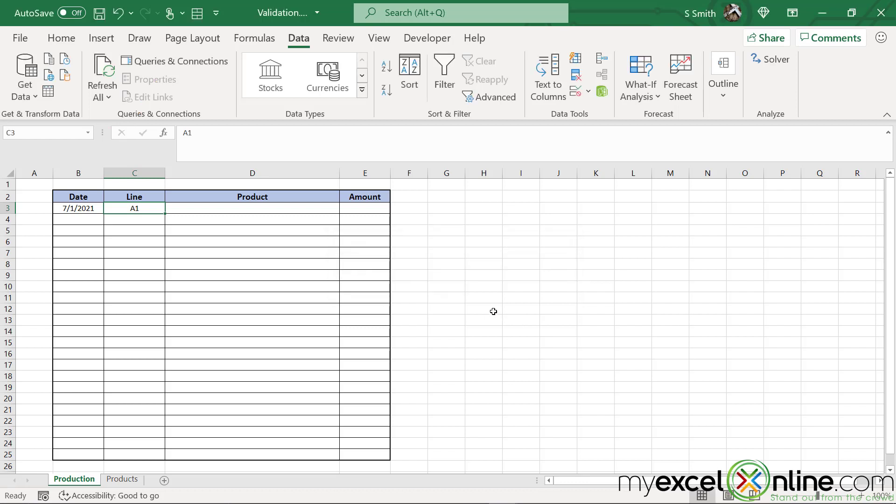
- Review the product list on the Products sheet, then select Production cells D3:D25
click(289, 212)
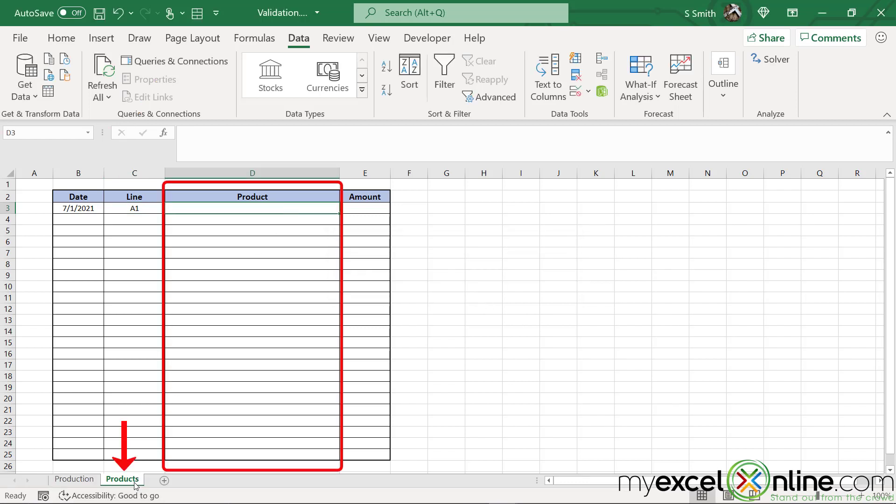
click(123, 479)
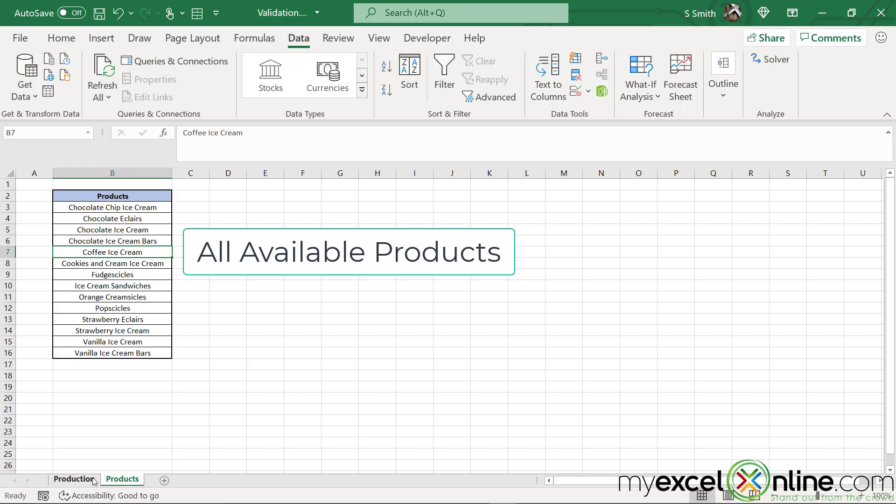
click(75, 479)
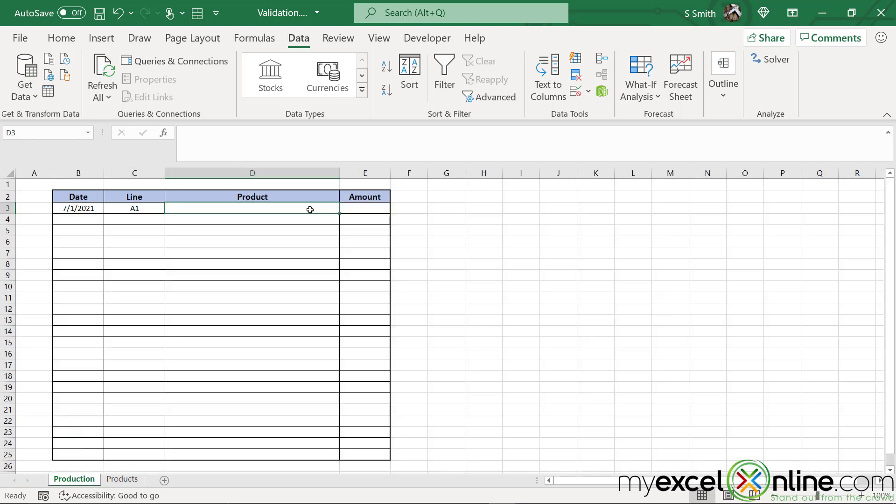
drag(308, 211, 297, 454)
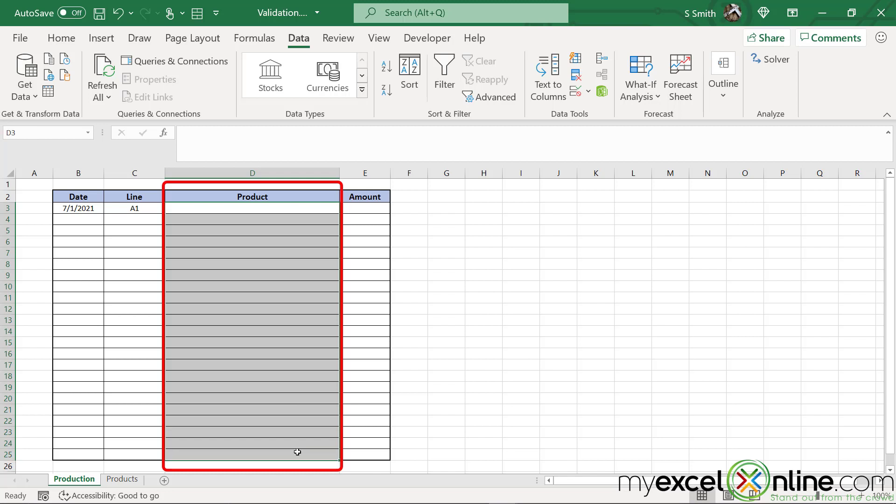
- Give D3:D25 a List validation rule sourced from Products!B3:B16
click(590, 93)
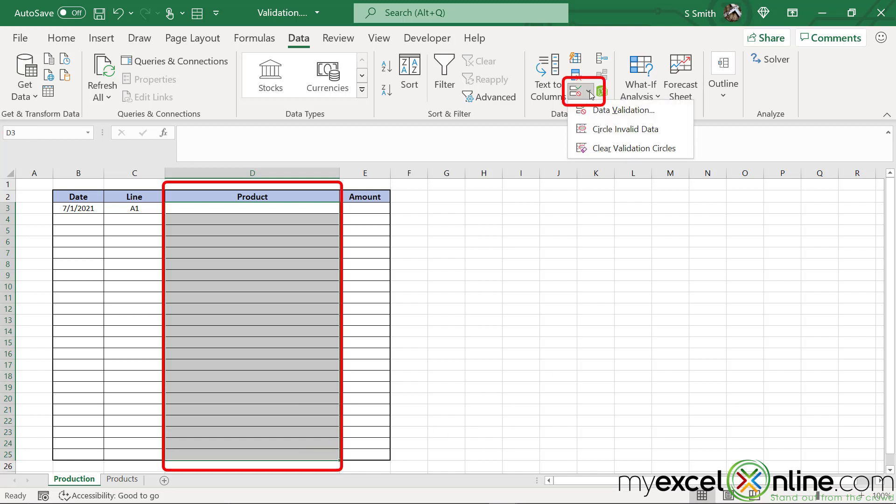
click(602, 110)
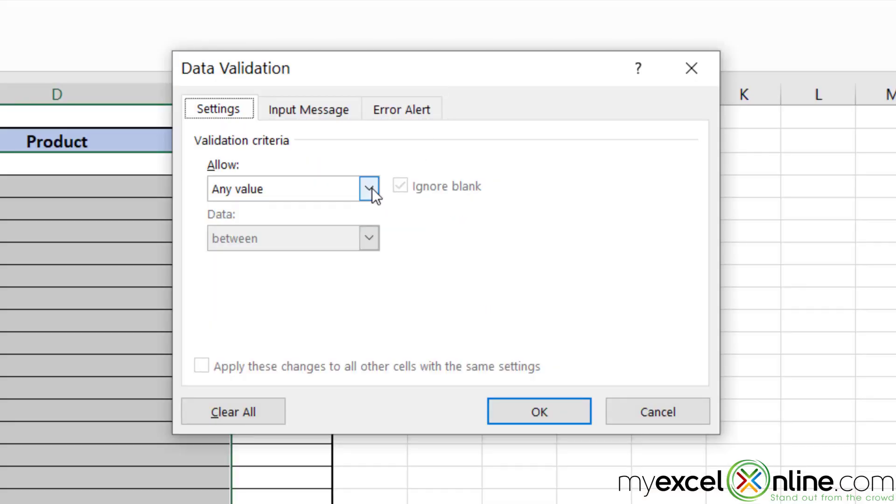
click(372, 189)
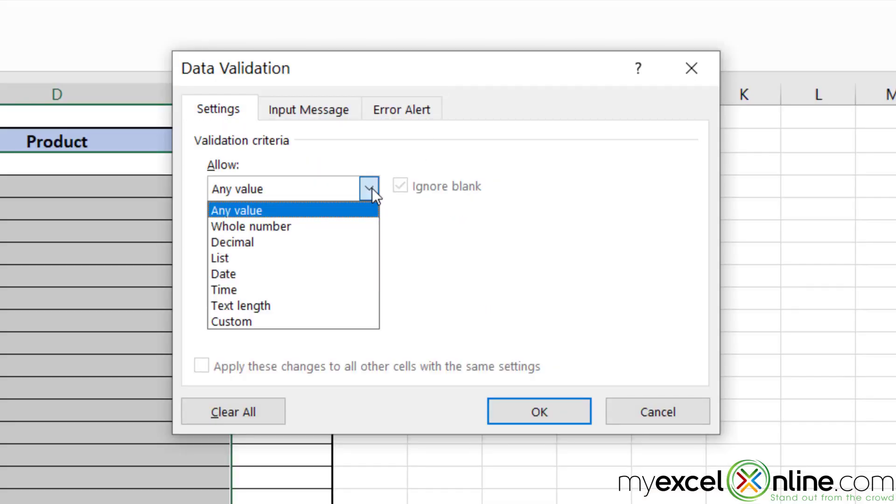
click(289, 258)
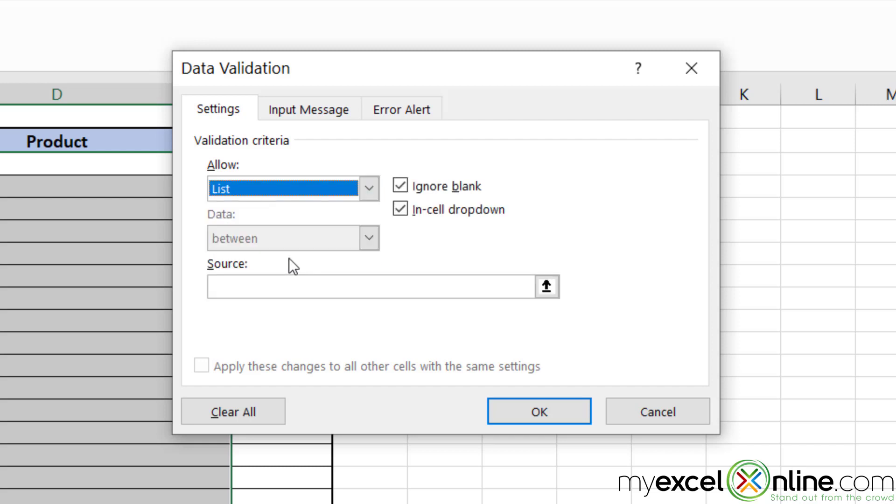
click(348, 289)
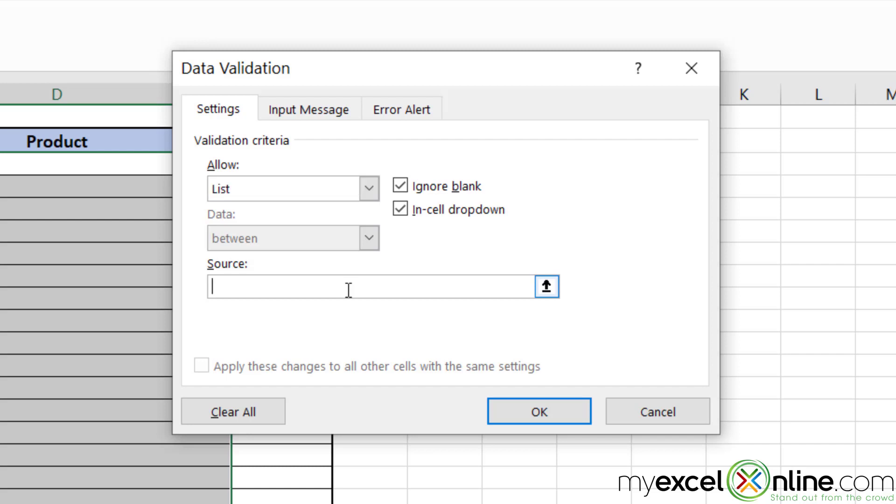
click(546, 287)
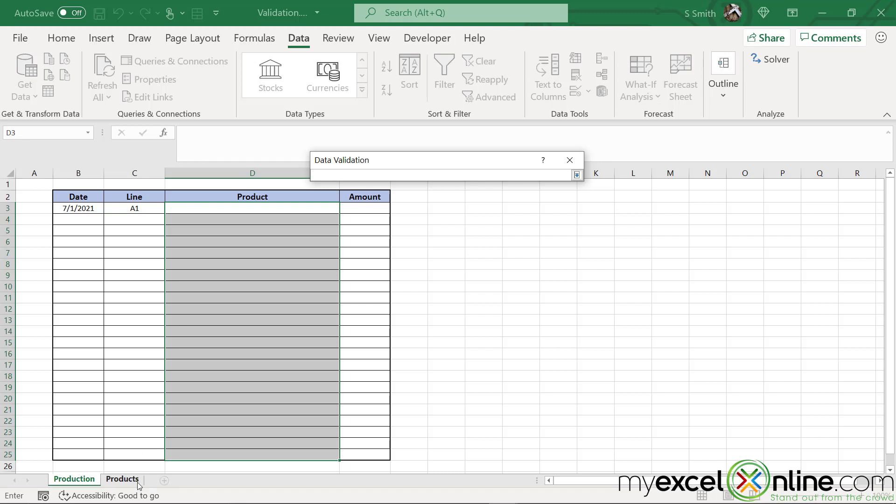
click(123, 479)
drag(153, 209, 140, 353)
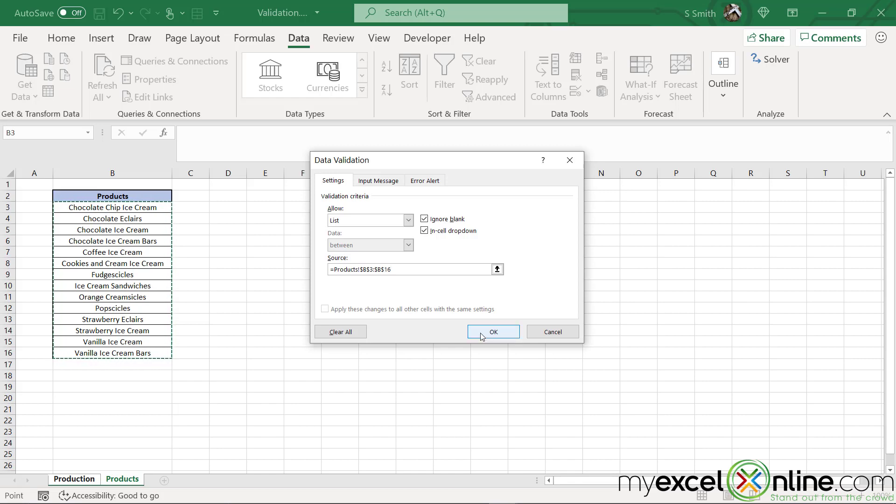
click(493, 331)
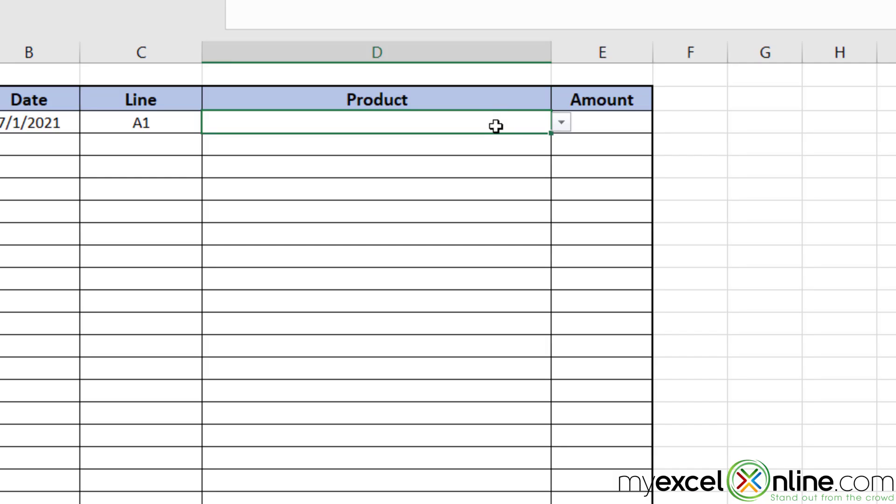
- Pick Fudgescicles from D3's dropdown and confirm an unlisted product in D4 is rejected
click(562, 123)
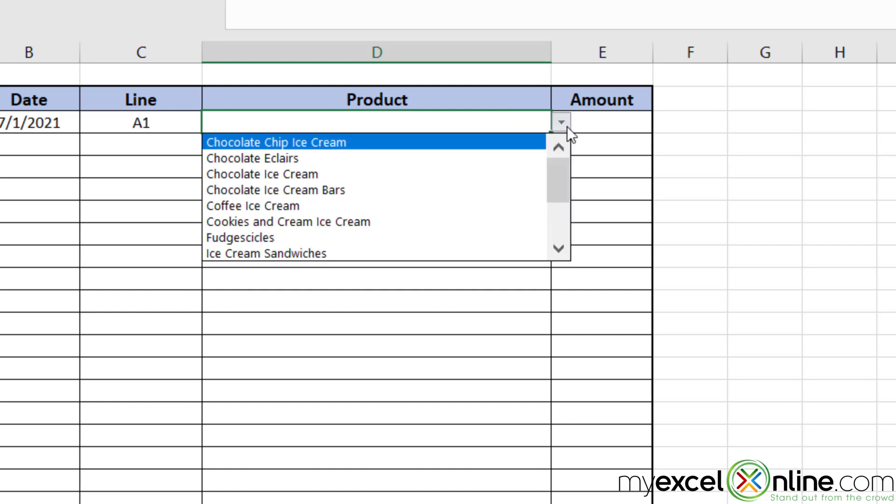
click(386, 237)
click(427, 148)
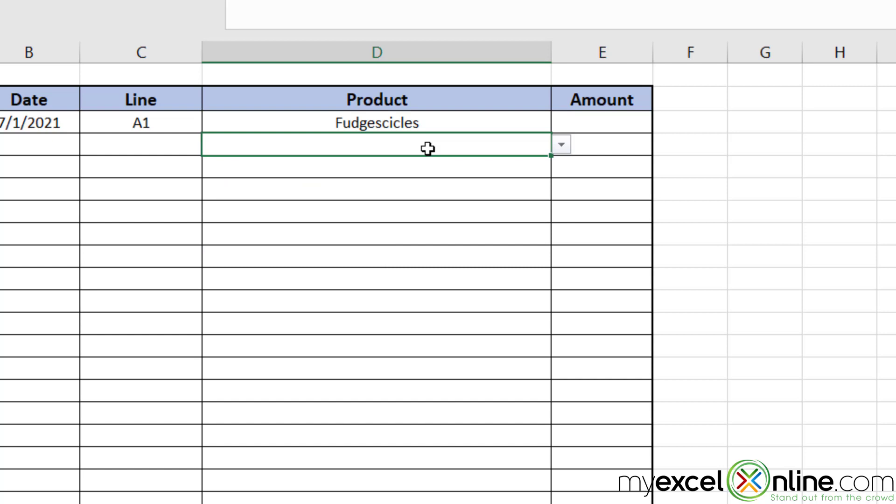
text(cbdcdub)
key(Return)
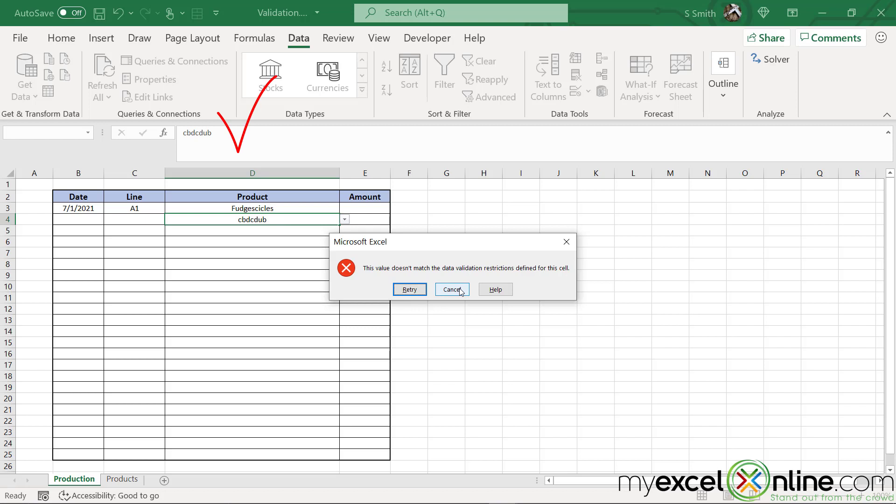
click(452, 289)
- Set the Amount cells from E3 down to whole numbers between 1 and 100
click(365, 209)
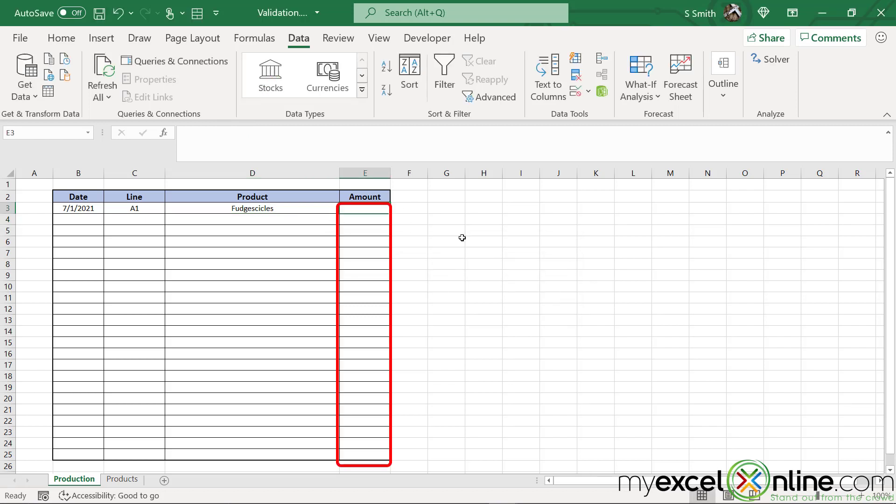
drag(364, 209, 365, 458)
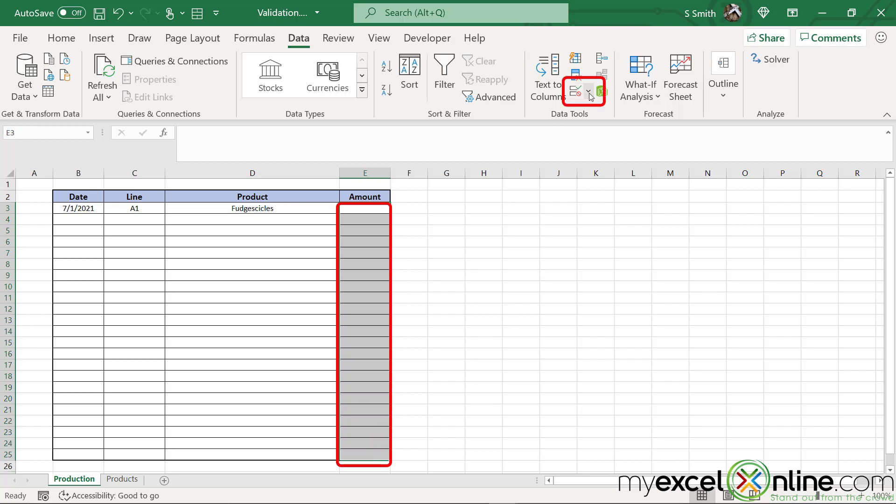
click(591, 95)
click(609, 110)
click(386, 187)
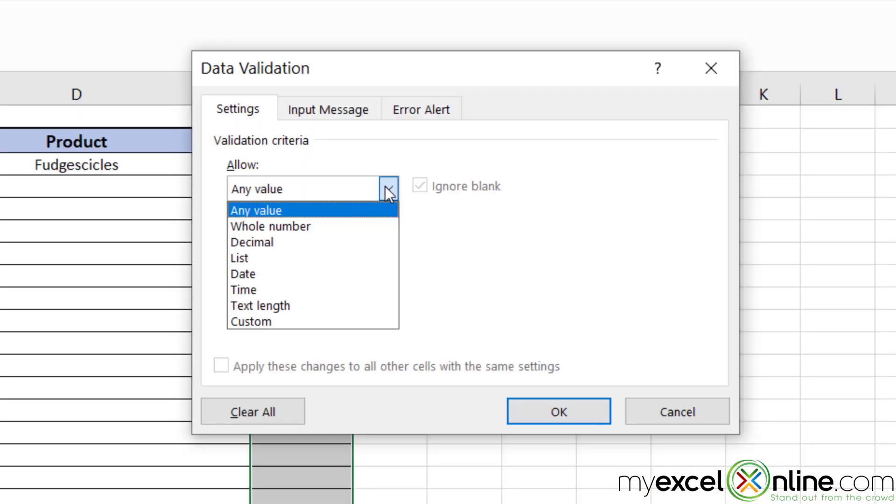
click(321, 226)
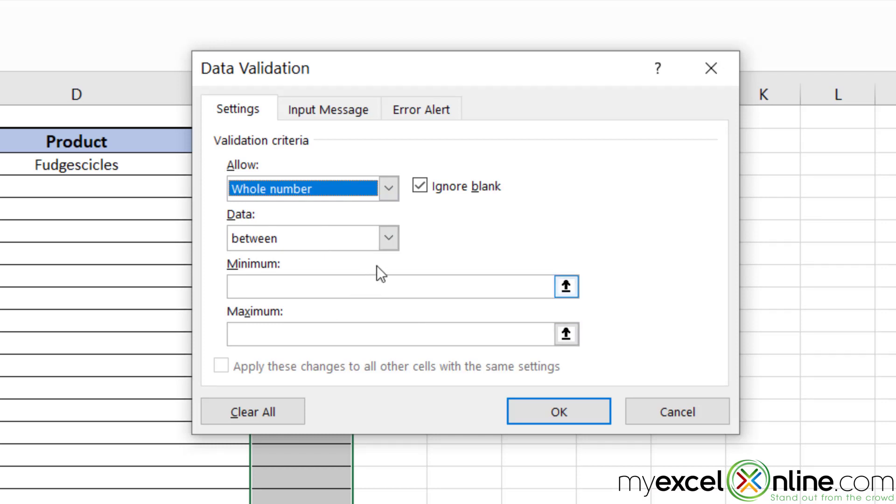
click(294, 286)
text(1)
click(271, 333)
text(100)
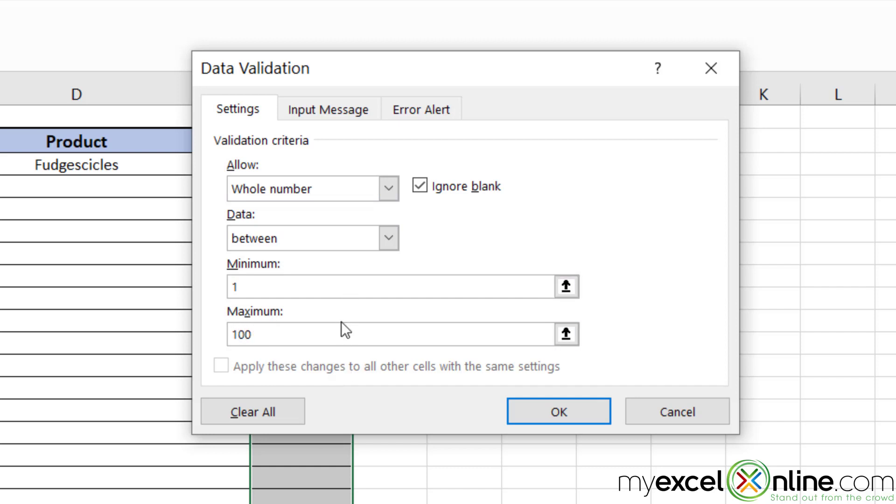
click(385, 234)
click(371, 257)
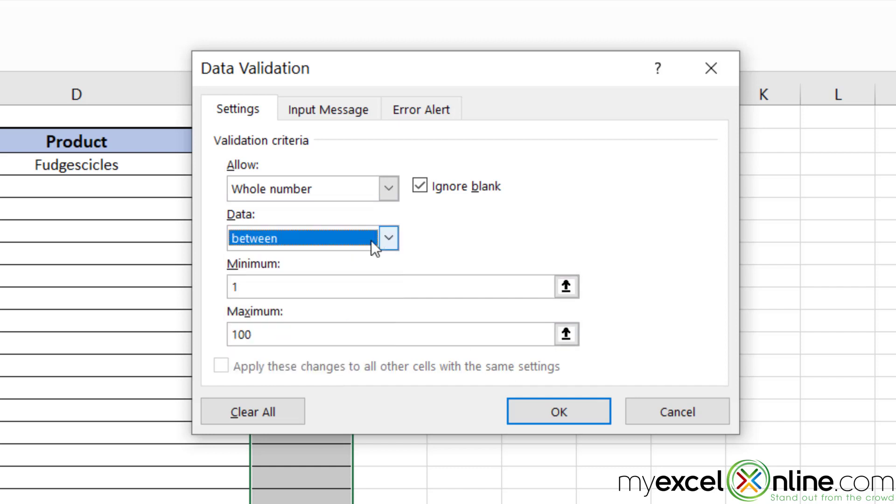
- Apply the 1–100 rule, confirm 0 and 101 are rejected, and enter 100 in E3
click(535, 412)
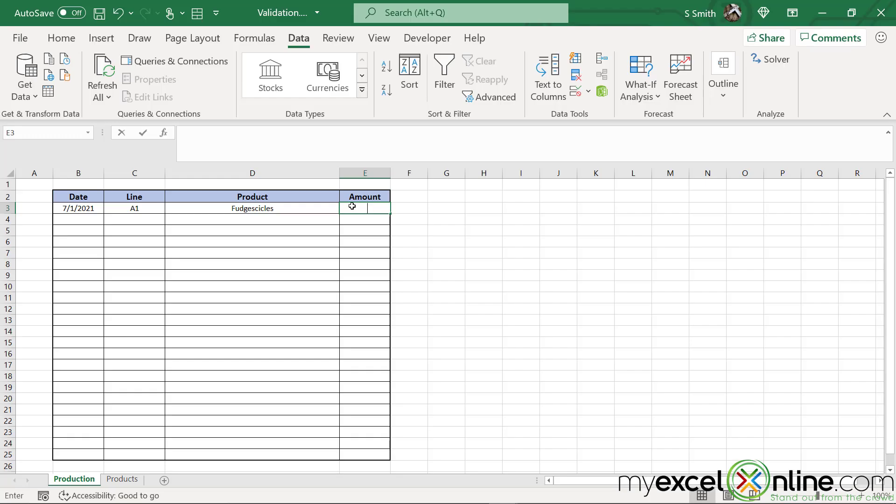
text(0)
key(Return)
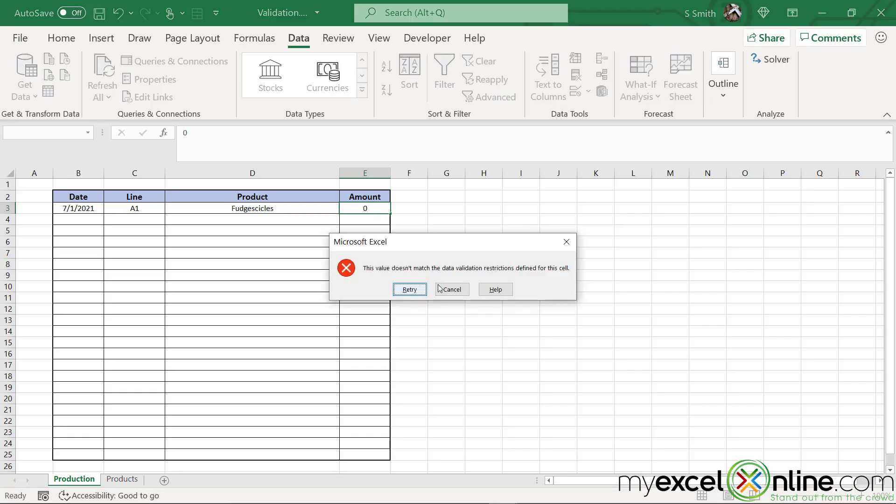
click(449, 290)
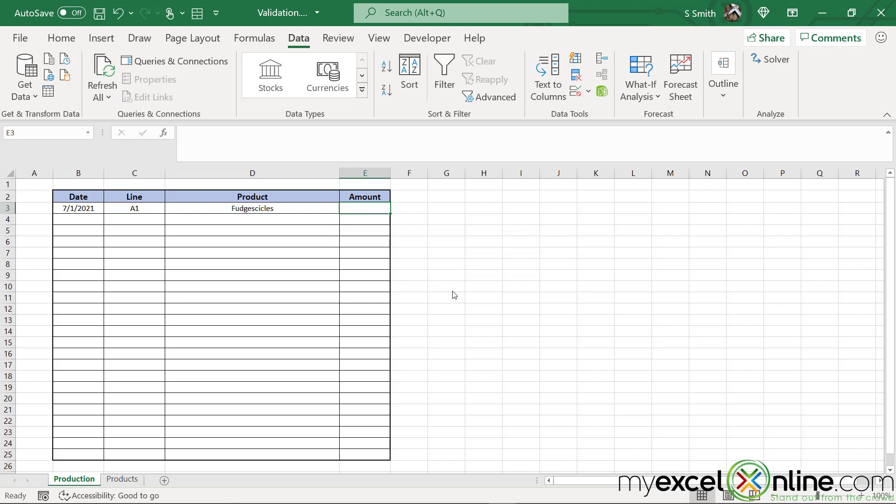
text(1)
key(Return)
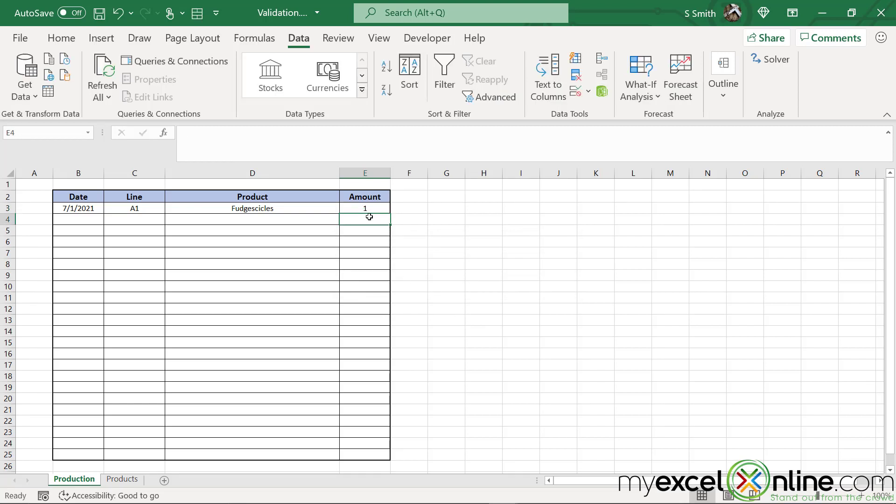
click(366, 209)
text(101)
key(Return)
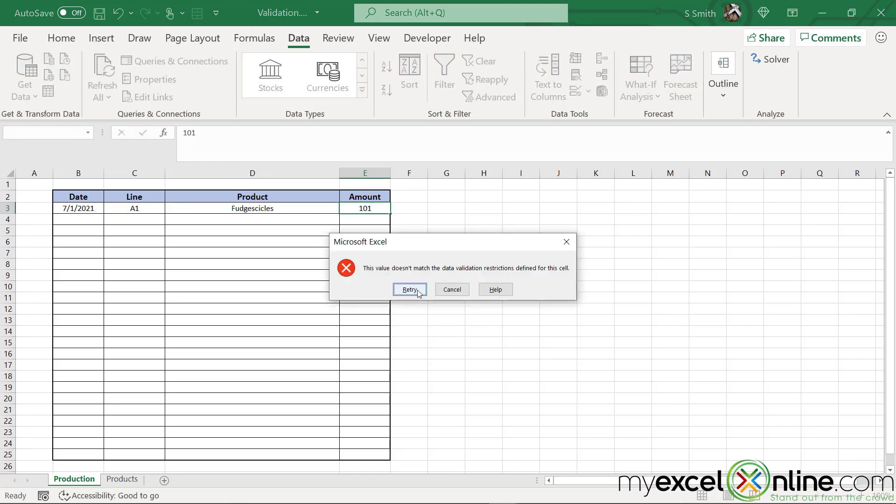
click(452, 290)
text(100)
key(Return)
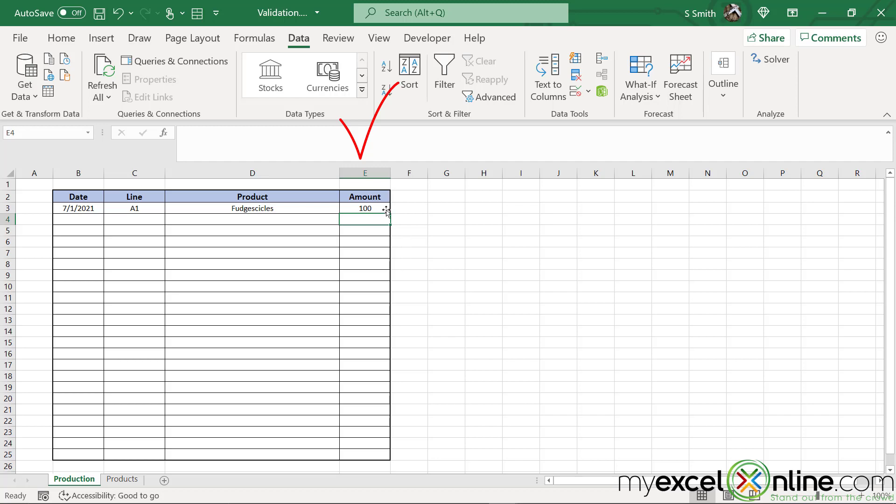
click(365, 209)
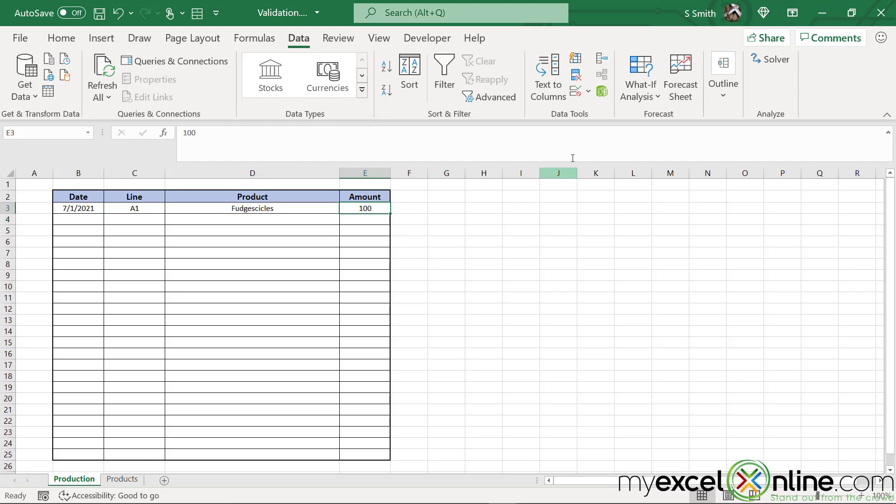
click(589, 92)
click(593, 117)
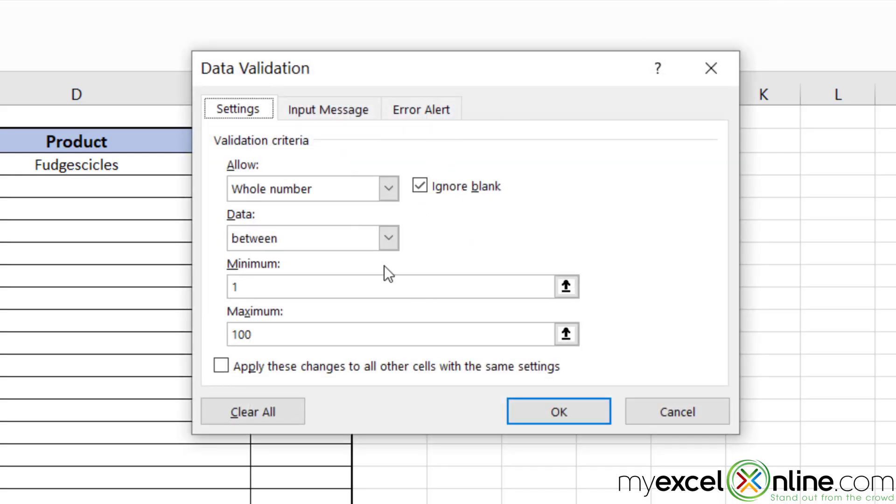
click(389, 238)
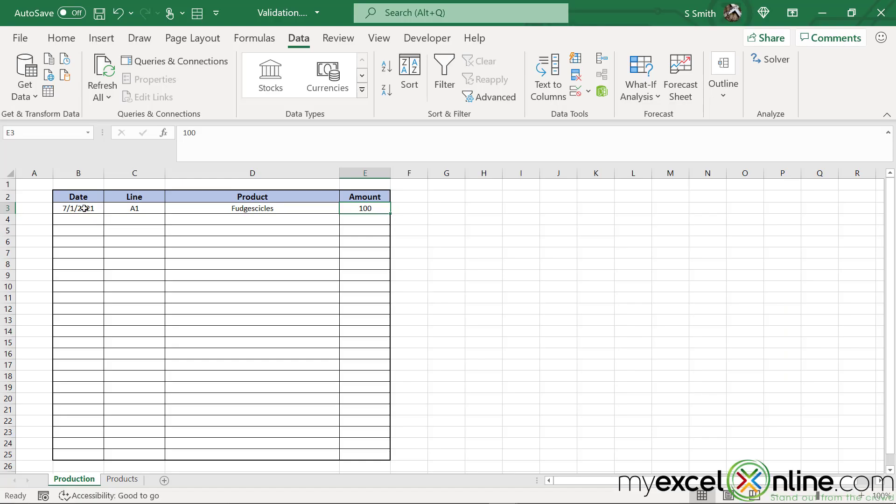
- Add a 'Please Enter a Date' input message to B3:B24, then preview it in B4
drag(84, 209, 72, 453)
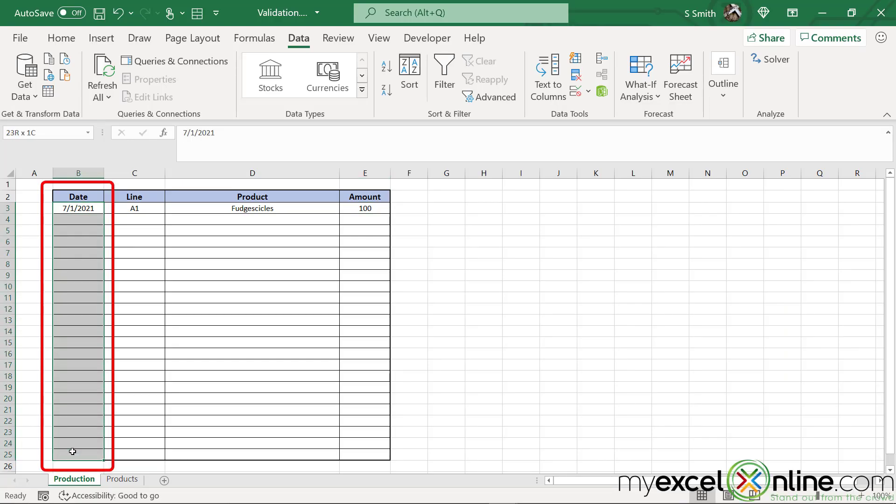
click(588, 91)
click(616, 107)
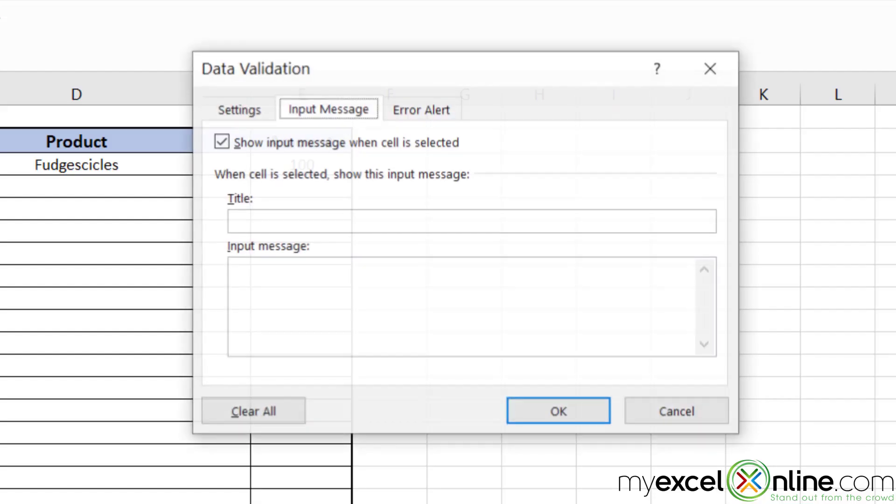
click(315, 112)
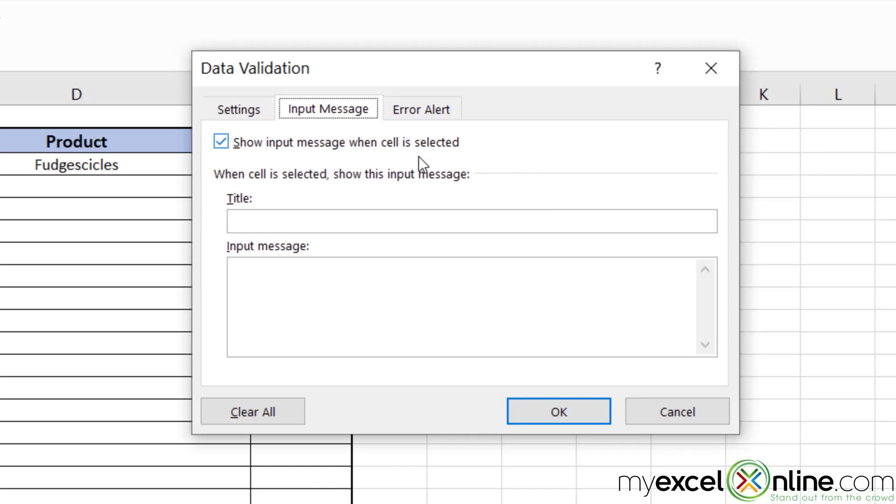
click(306, 224)
text(Please Enter a Date)
click(286, 306)
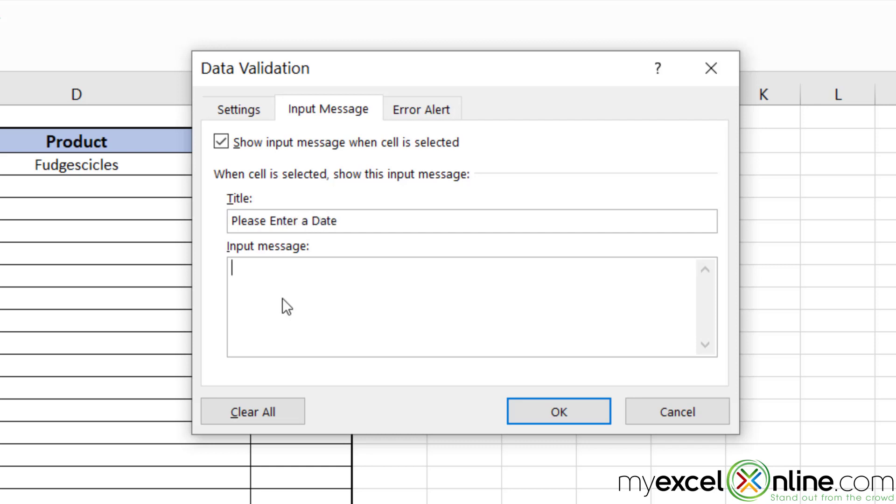
text(Dates Are The Only Data Type For This Field)
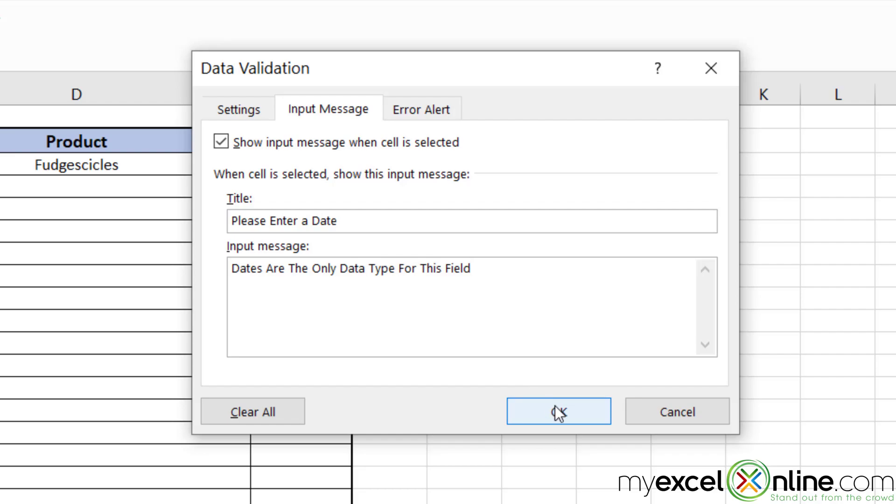
click(558, 413)
click(112, 170)
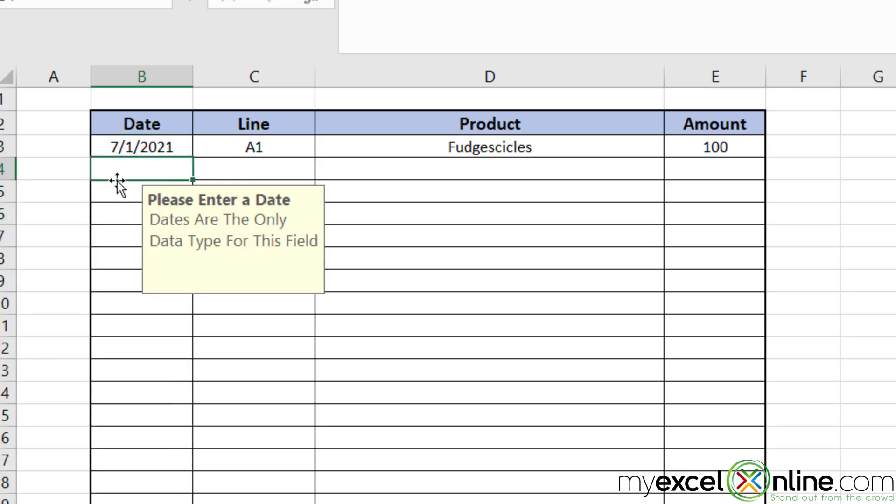
click(117, 229)
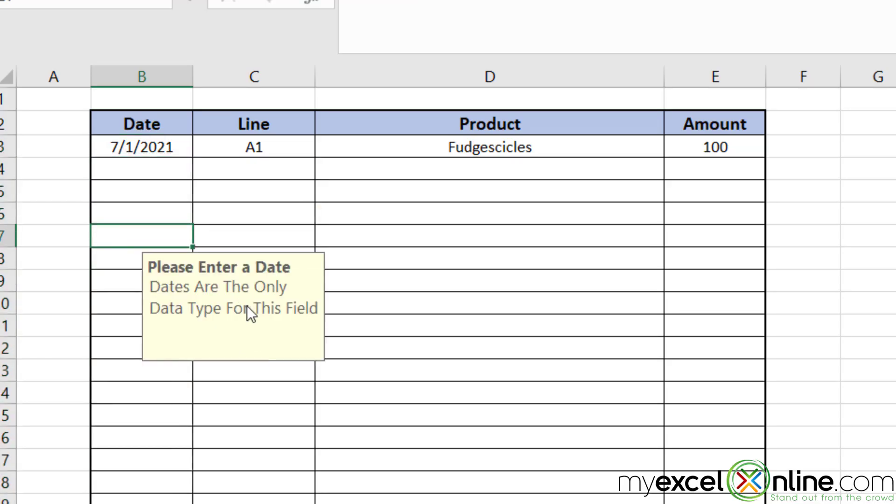
click(135, 169)
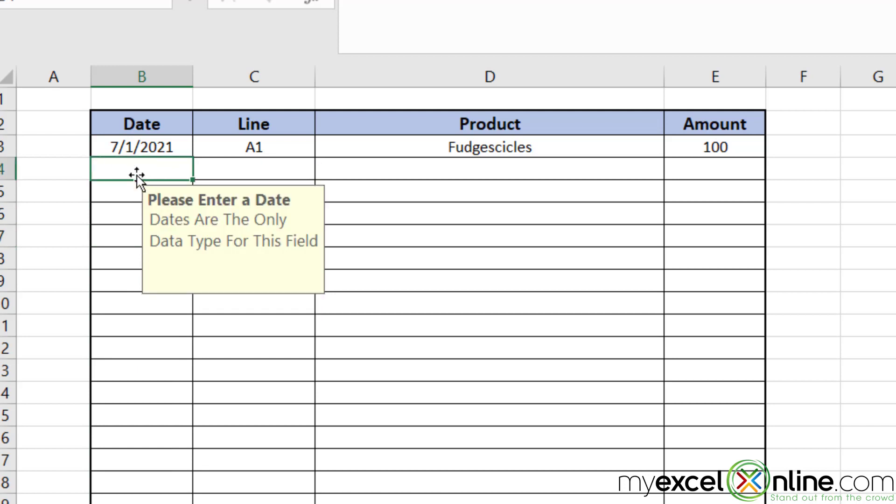
key(Tab)
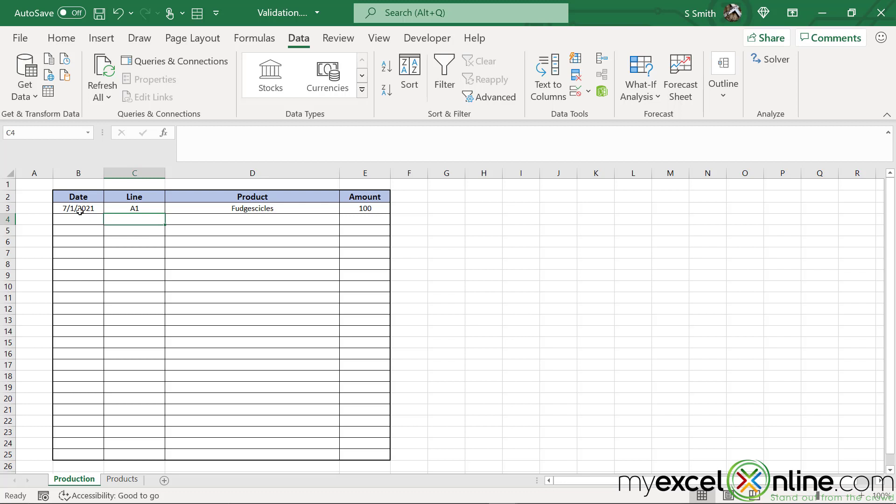
- Open Data Validation for the Amount cells E3 to E25
drag(365, 208, 365, 455)
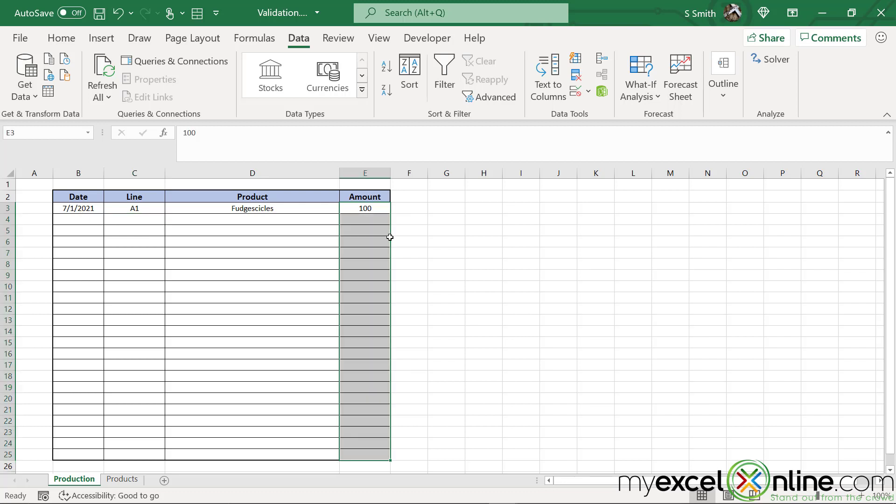
click(589, 91)
click(616, 125)
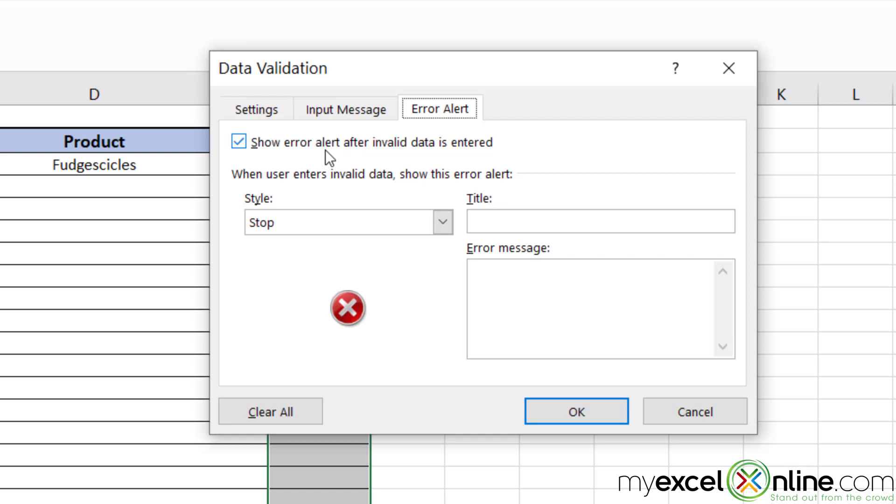
- After previewing Warning and Information, keep Stop and enter title 'Invalid Data' with the 1–100 message
click(447, 220)
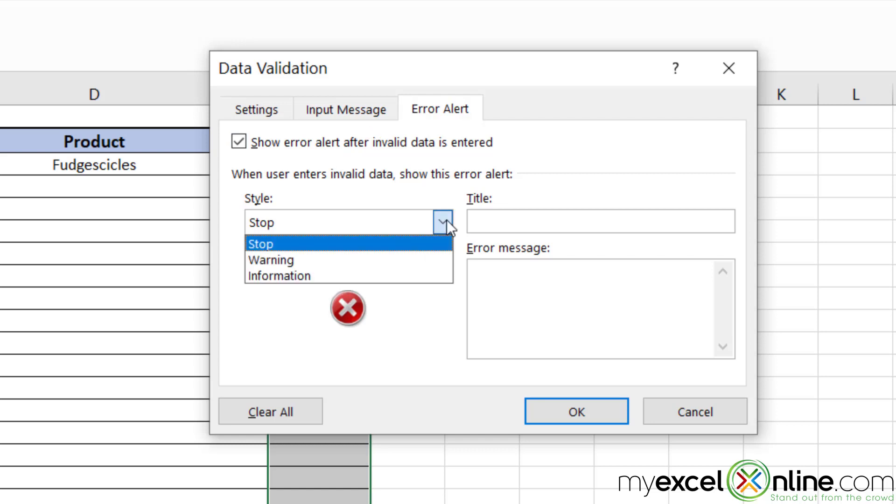
click(289, 260)
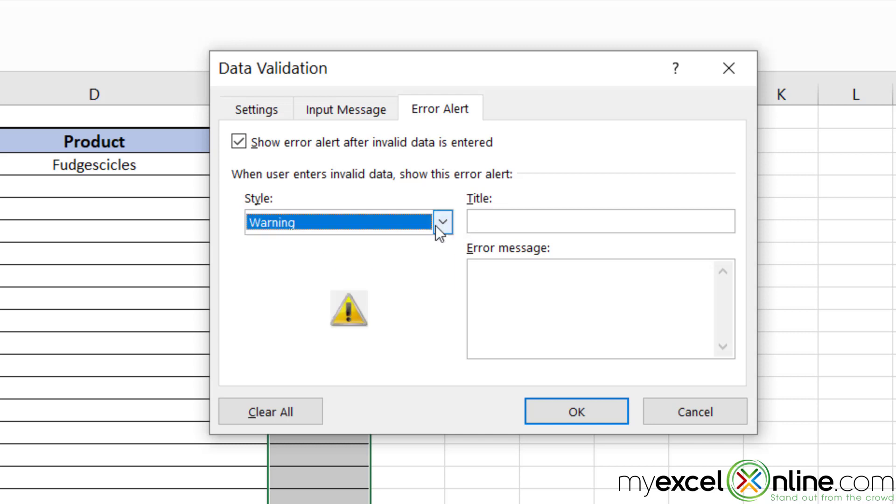
click(441, 223)
click(353, 269)
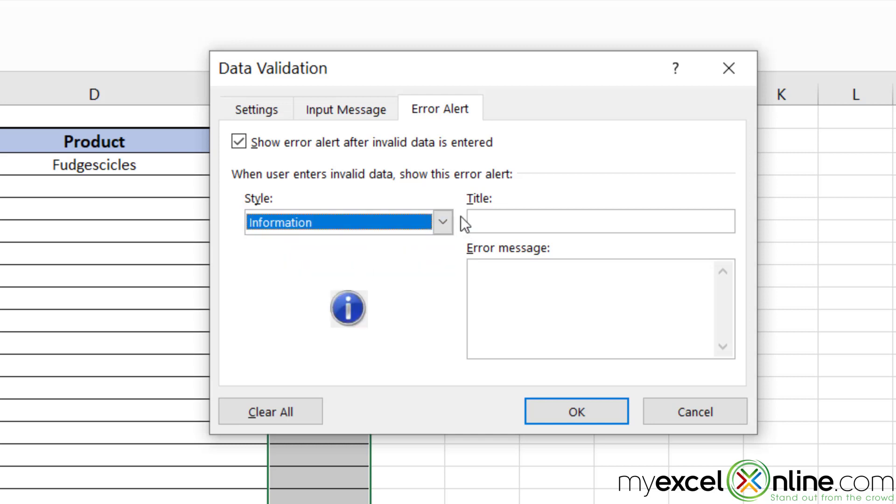
click(445, 221)
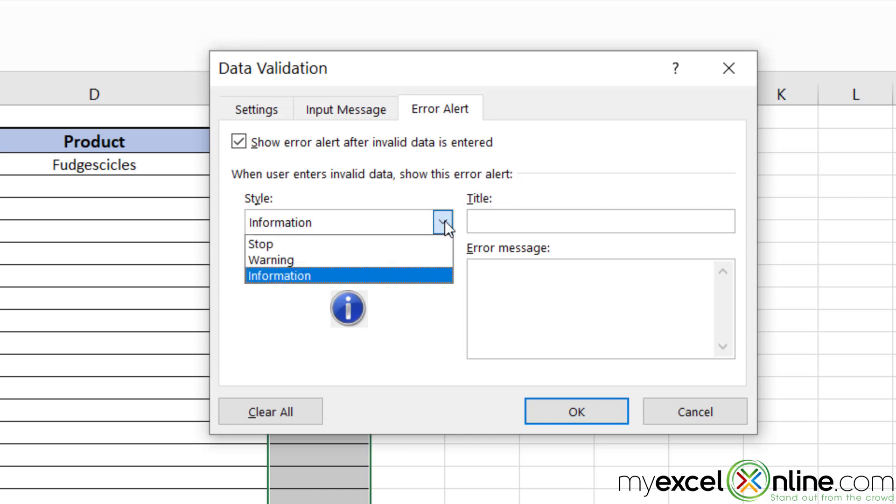
click(393, 244)
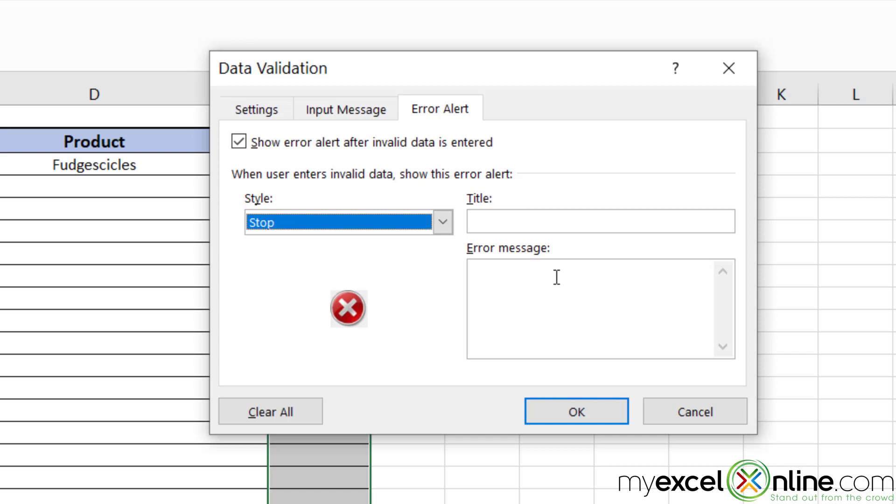
click(492, 220)
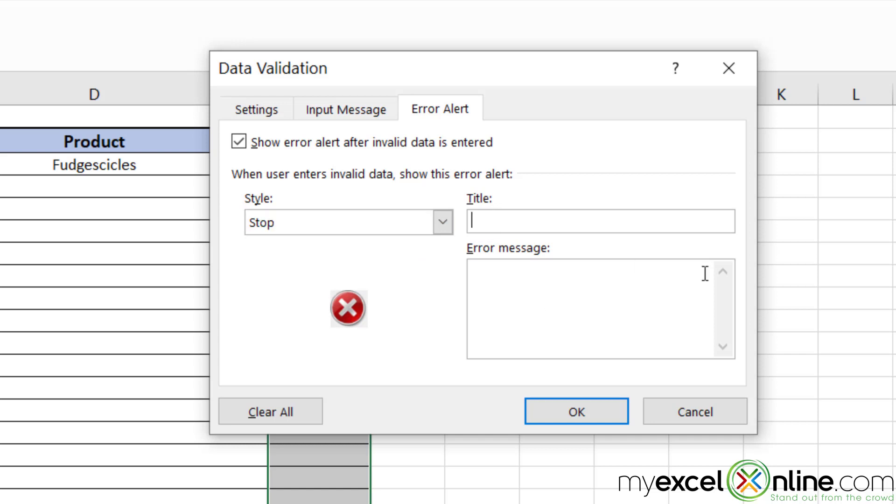
text(Inva)
text(lid Data)
click(567, 321)
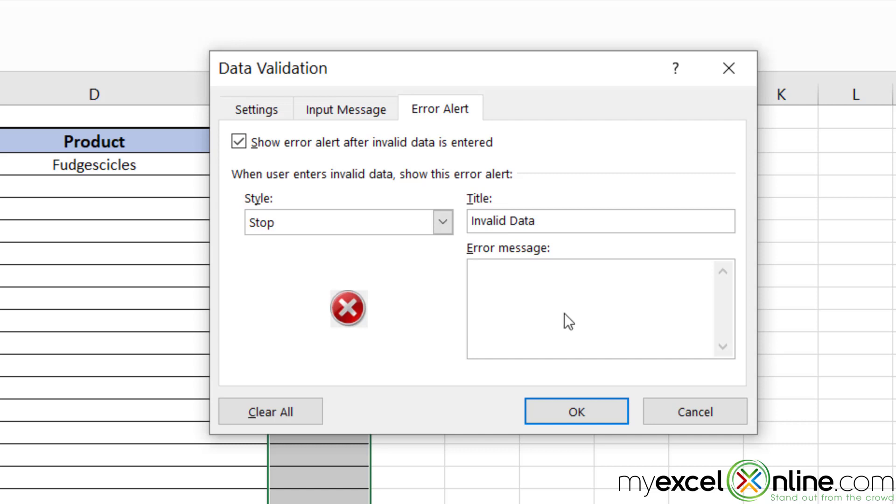
text(Please Enter Only Values Between 1 and 100)
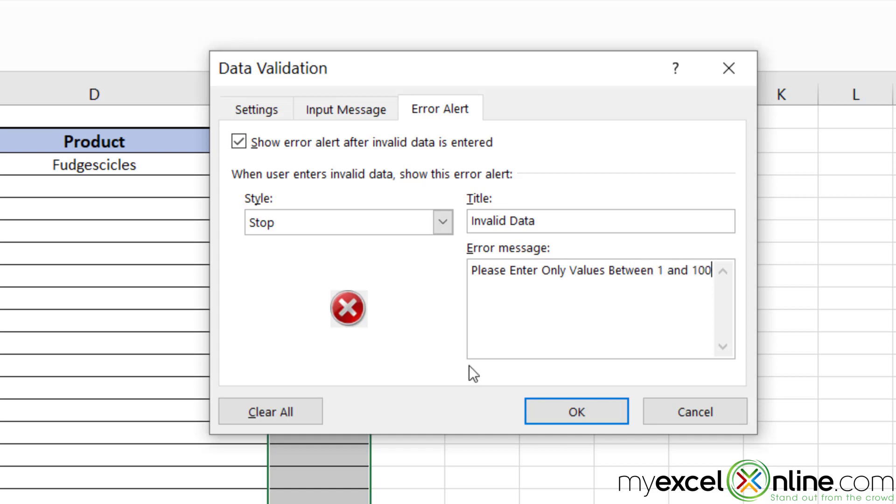
text(.)
- Apply the alert, enter 0 in E4, and cancel the Invalid Data rejection
click(557, 410)
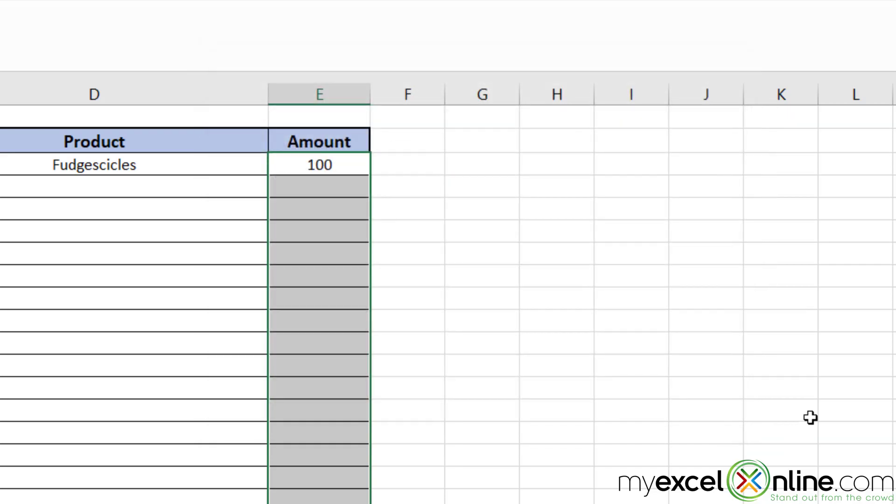
click(374, 222)
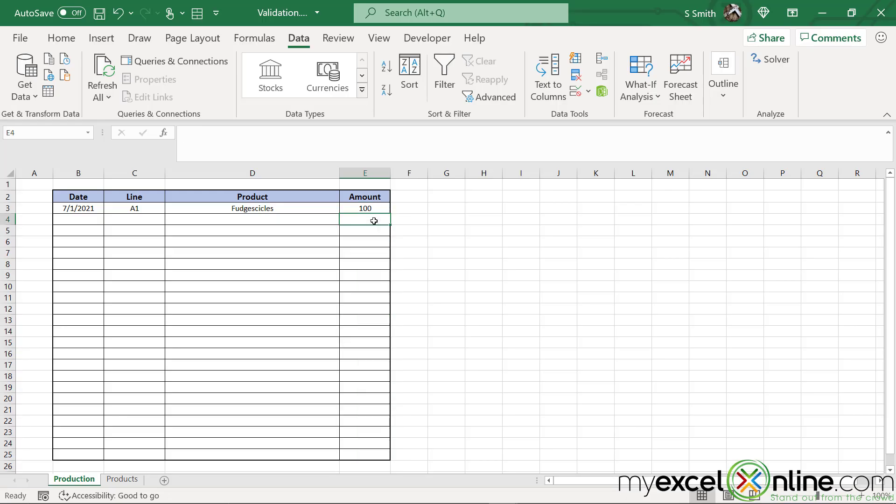
text(0)
key(Return)
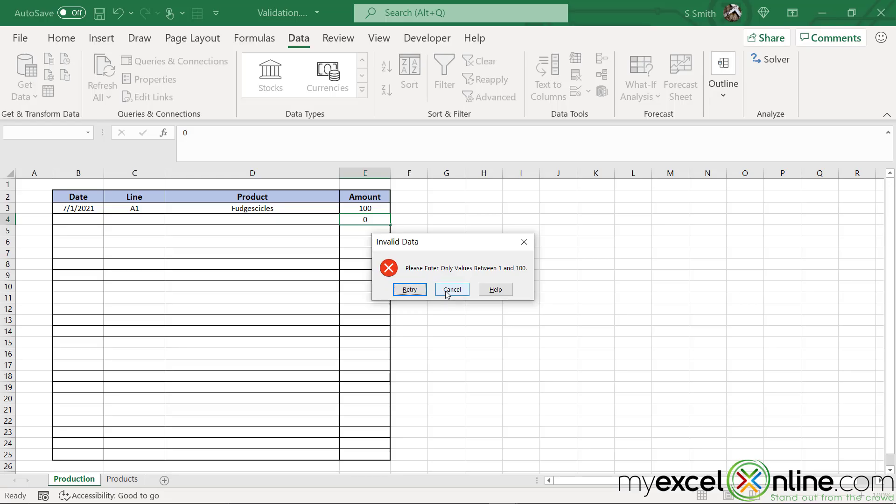
click(453, 289)
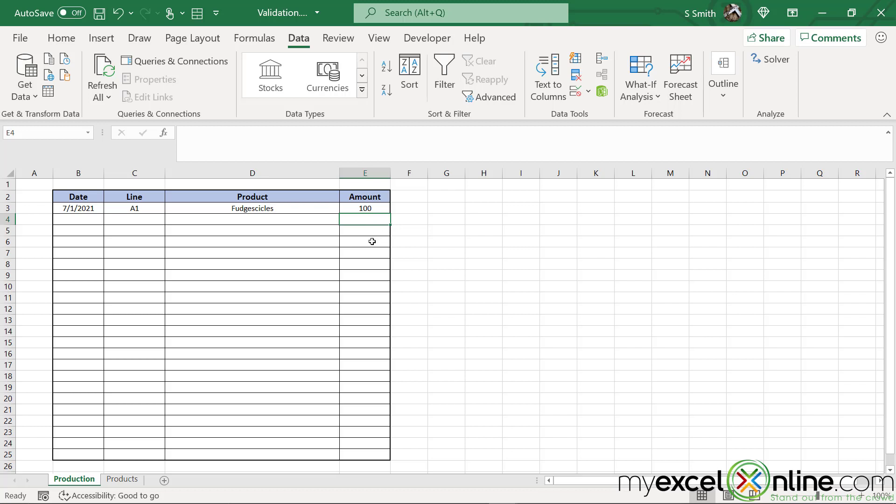
mouse_move(77, 208)
mouse_down()
mouse_move(341, 439)
mouse_move(342, 453)
mouse_up()
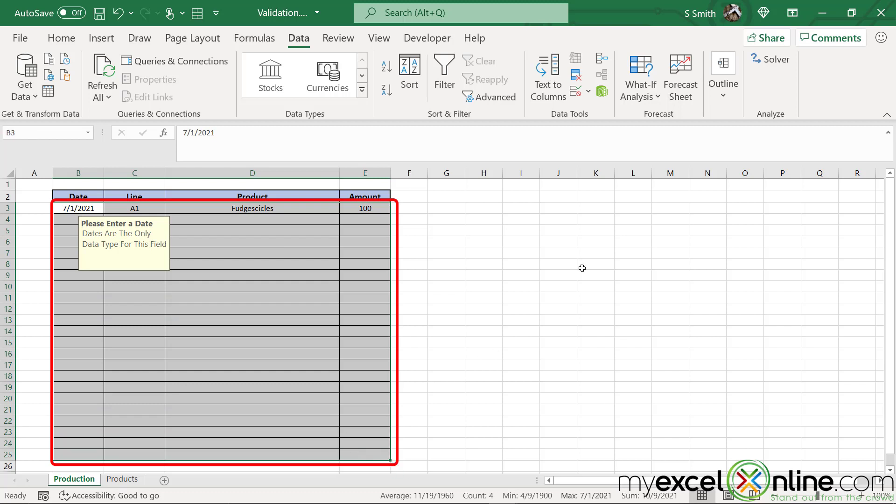
click(589, 91)
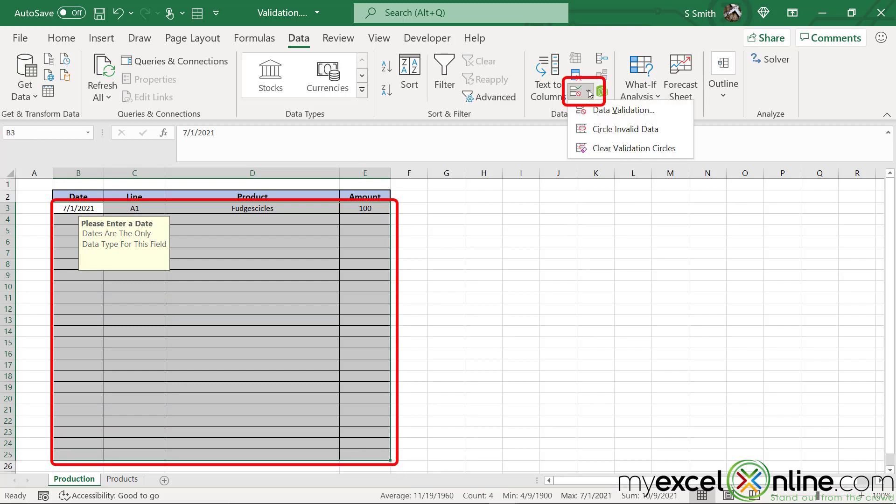
click(605, 115)
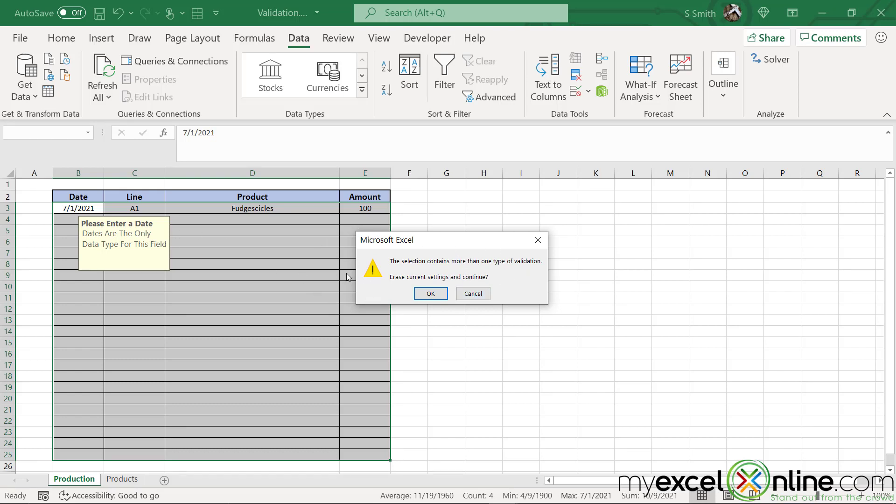
click(473, 294)
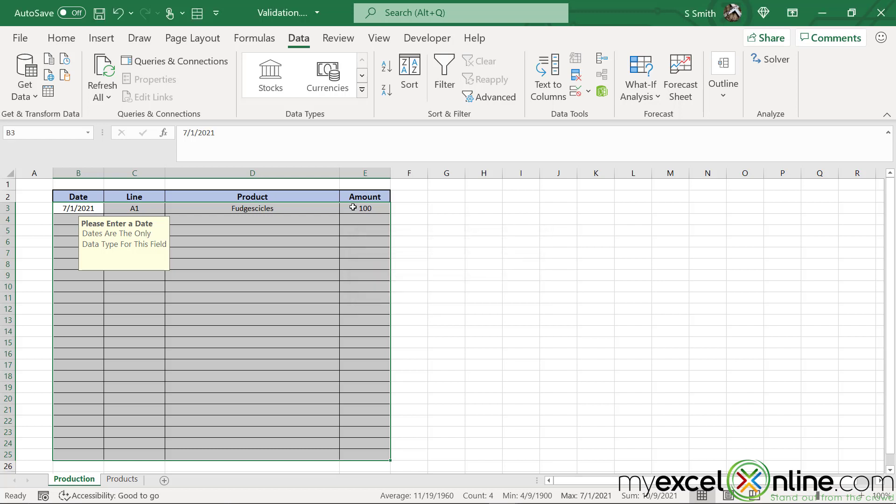
- Clear All validation rules from the Date cells in column B
drag(76, 209, 68, 454)
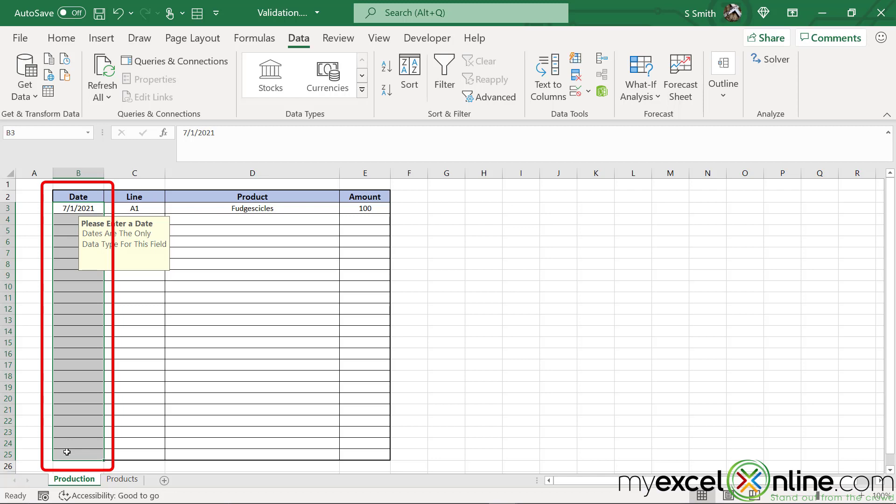
click(575, 91)
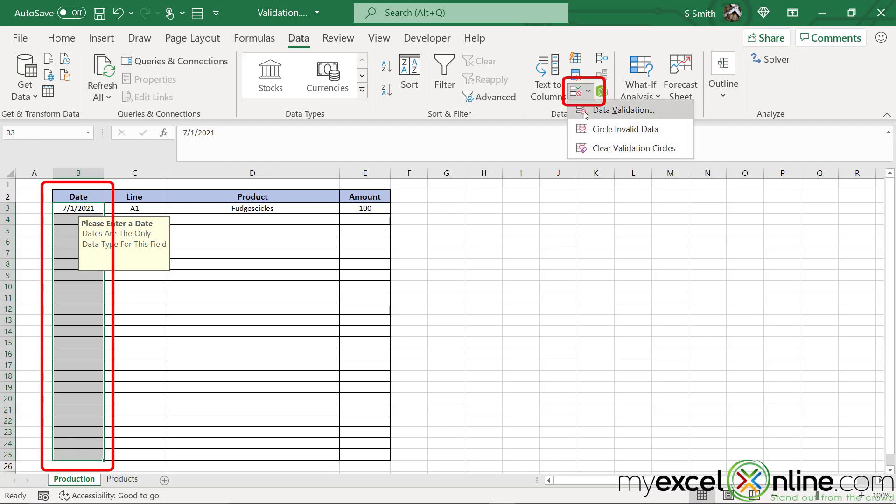
click(616, 114)
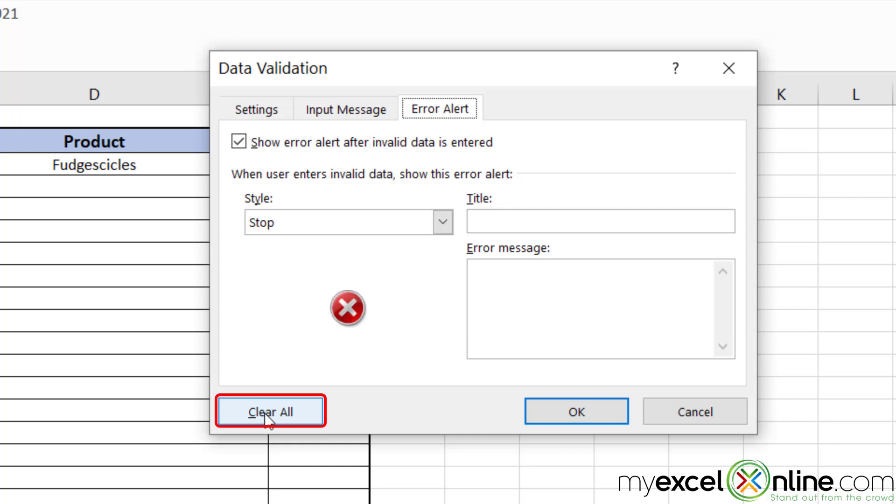
click(557, 410)
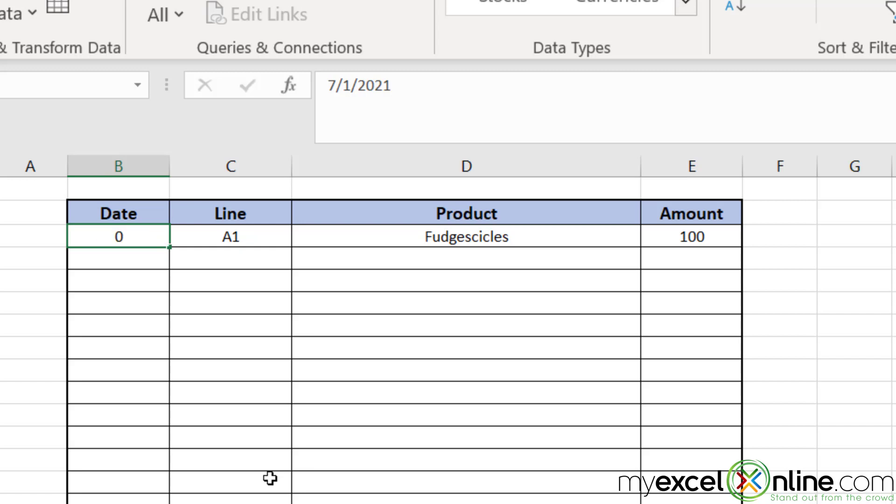
text(dbdujc)
- Enter random text in B3, then replace it with the date 6/29/2021
key(Return)
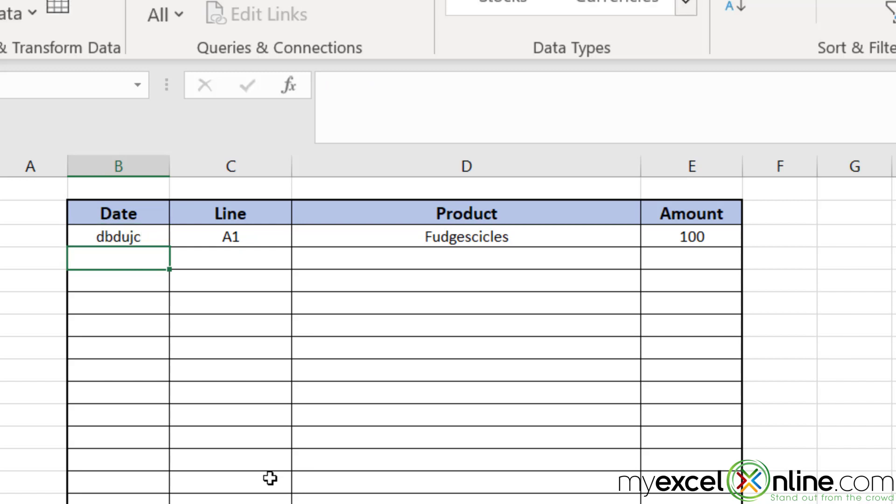
key(Up)
text(6/29)
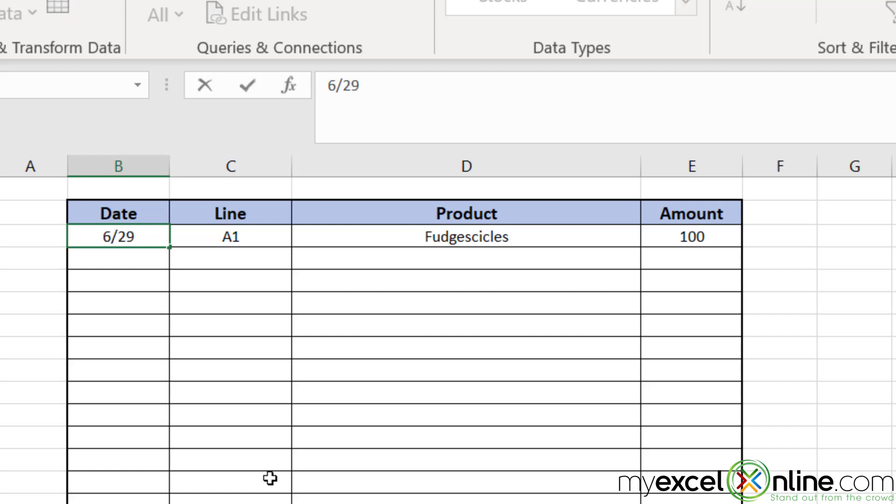
key(Return)
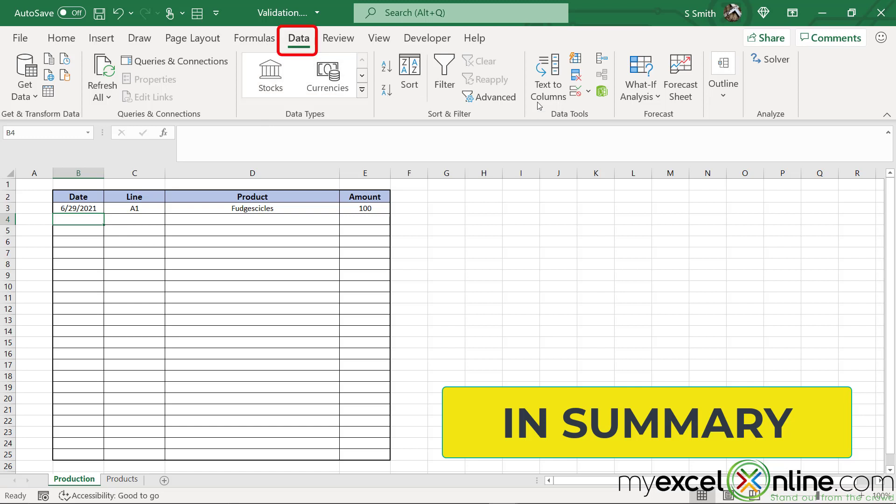
click(590, 93)
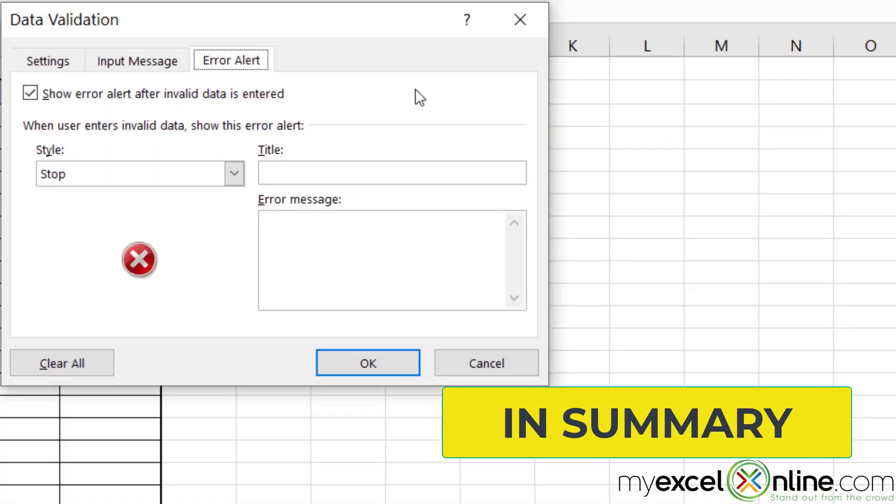
click(47, 60)
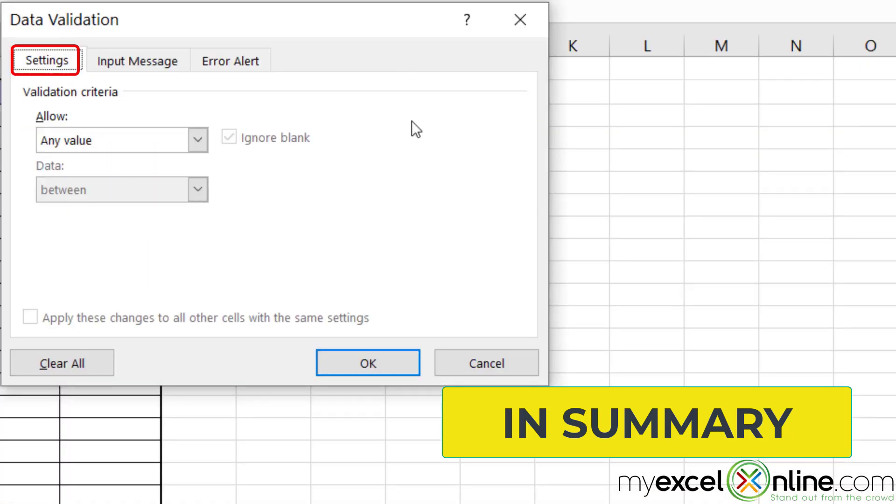
click(196, 139)
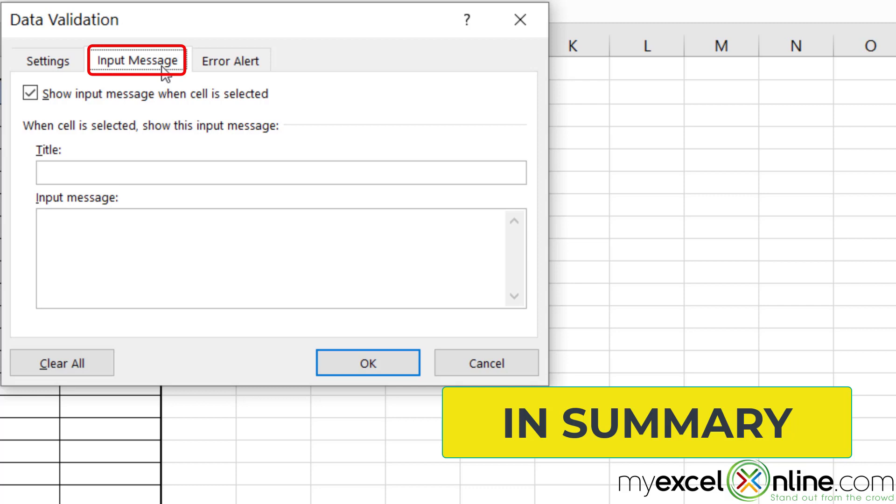
click(253, 64)
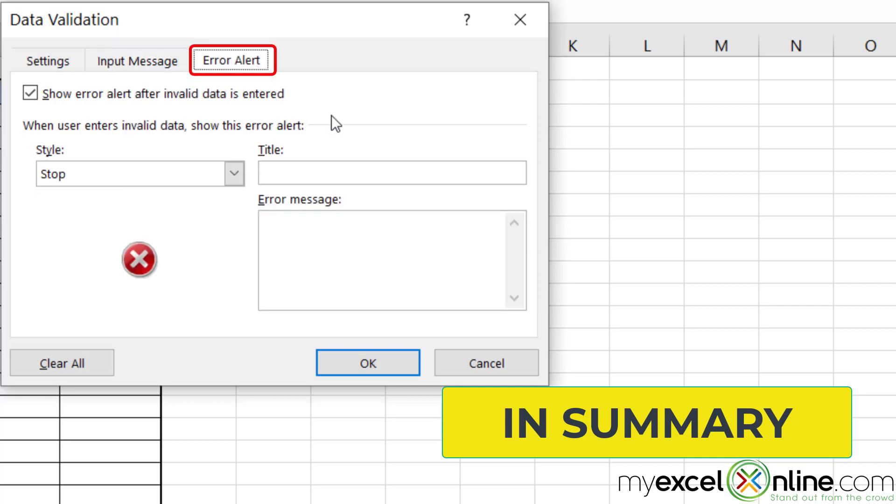